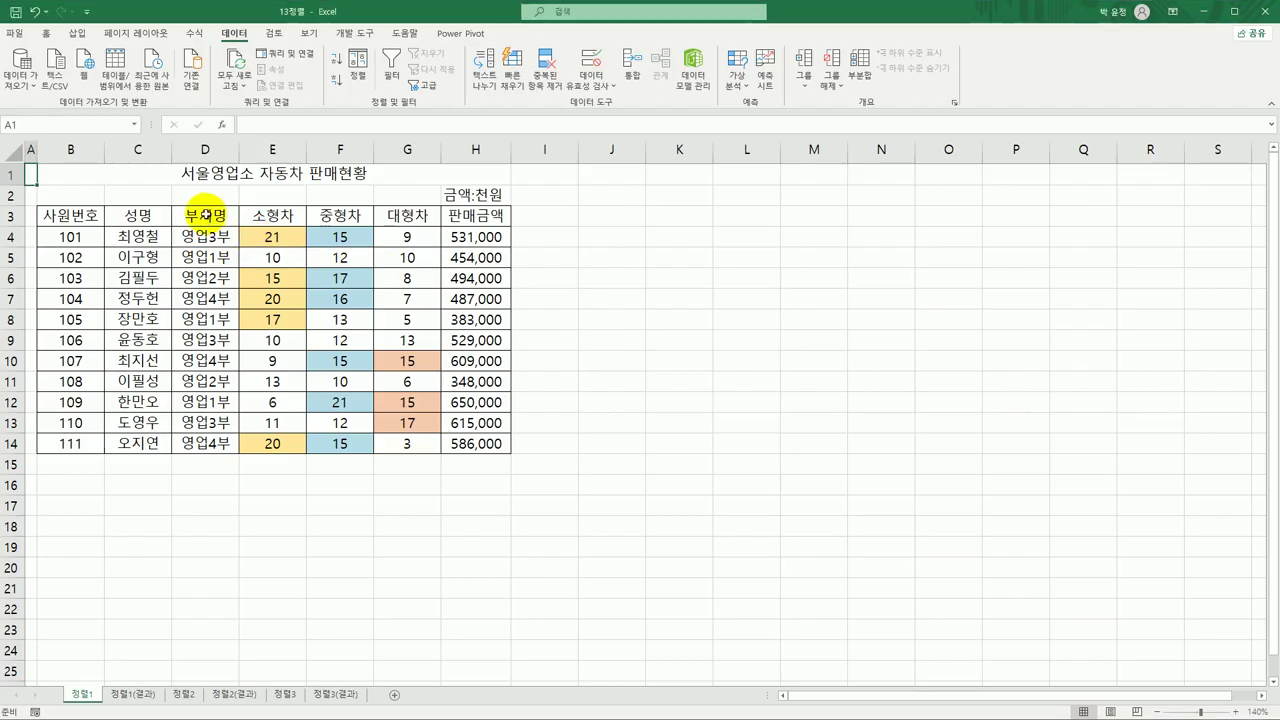
Step: Try to sort the sales table by 부서명 in ascending order from a single cell in that column
left_click(205, 214)
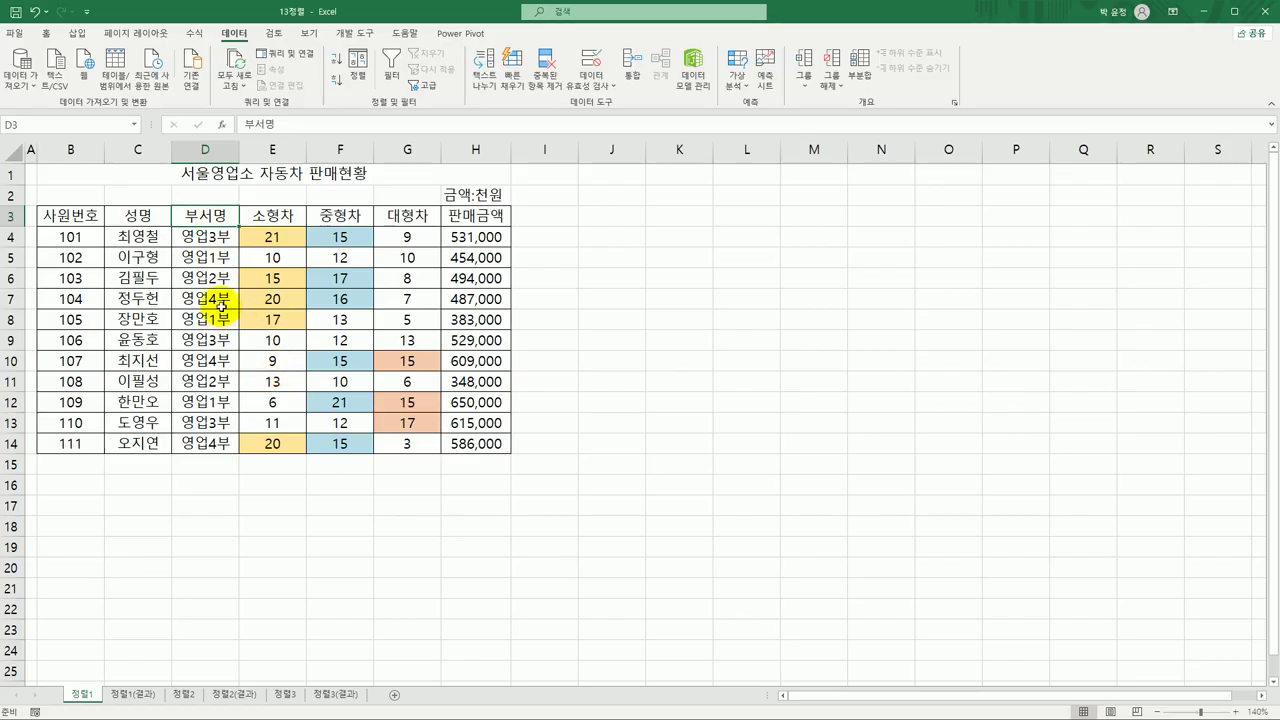
left_click(216, 238)
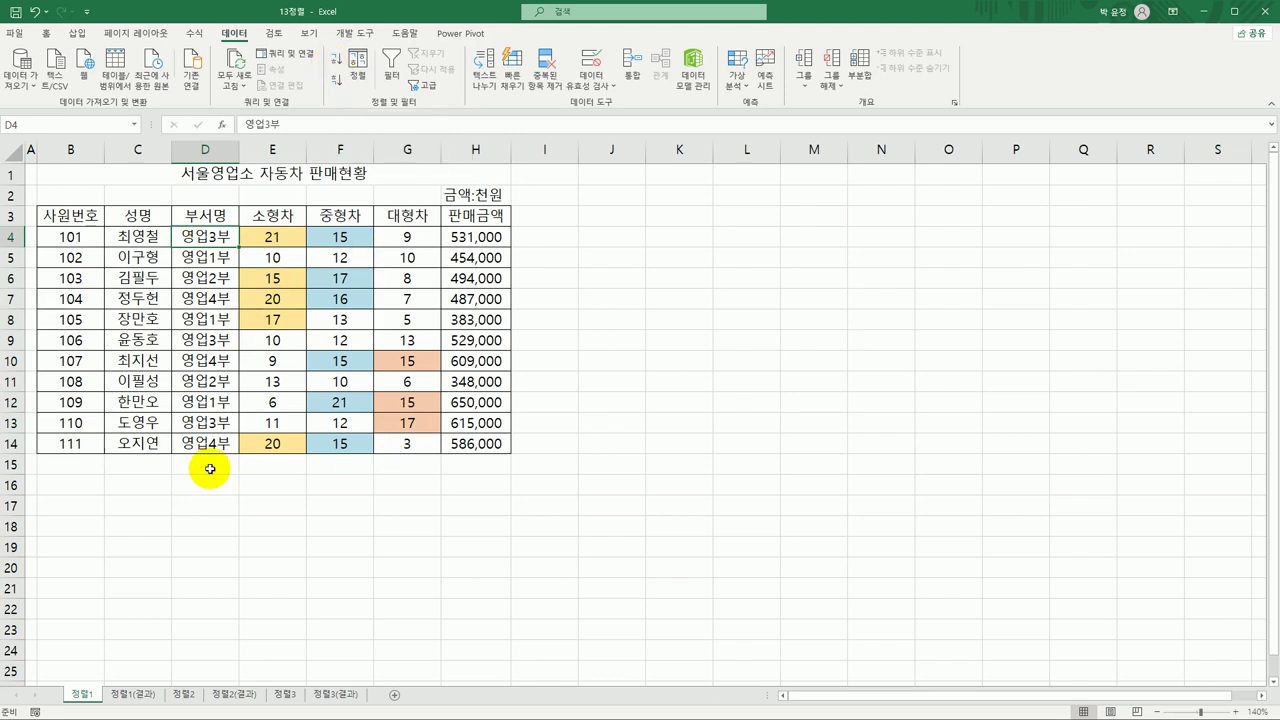
left_click(337, 65)
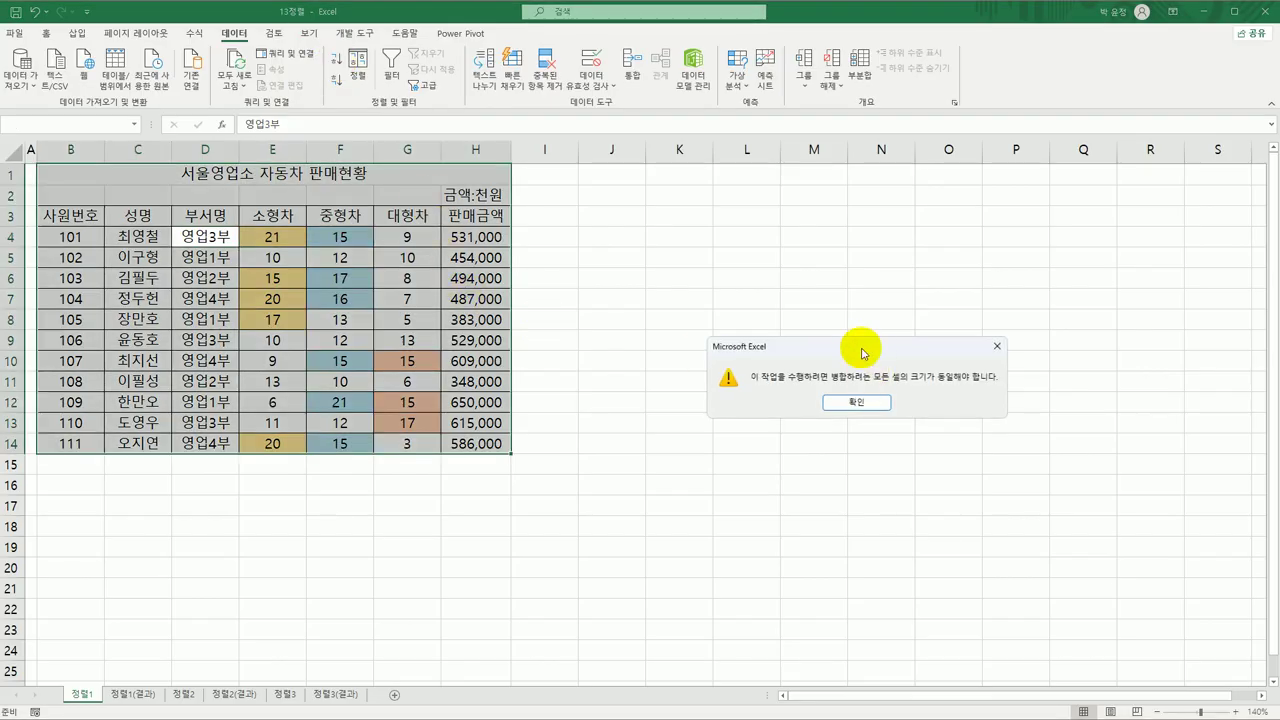
left_click_drag(860, 345, 737, 250)
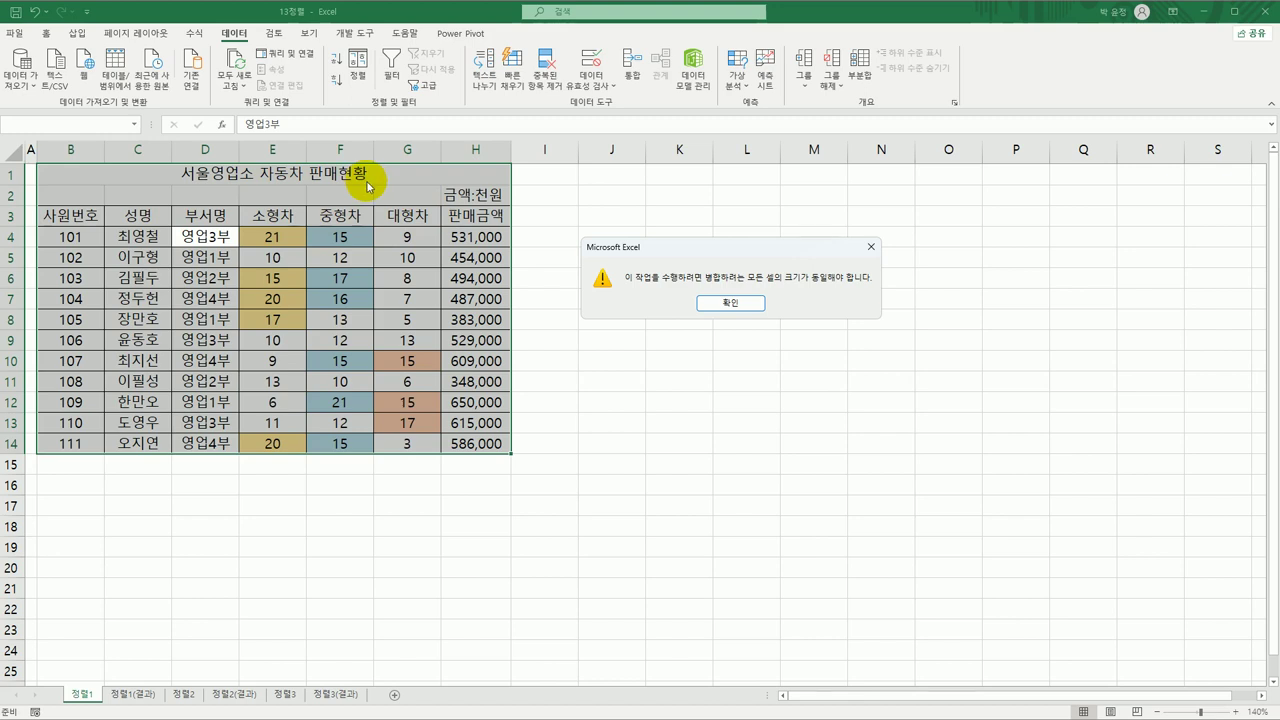
left_click(869, 247)
left_click(767, 321)
Step: Move the 금액:천원 label from H2 to K19 and sort the table by 부서명 in ascending order
left_click(478, 194)
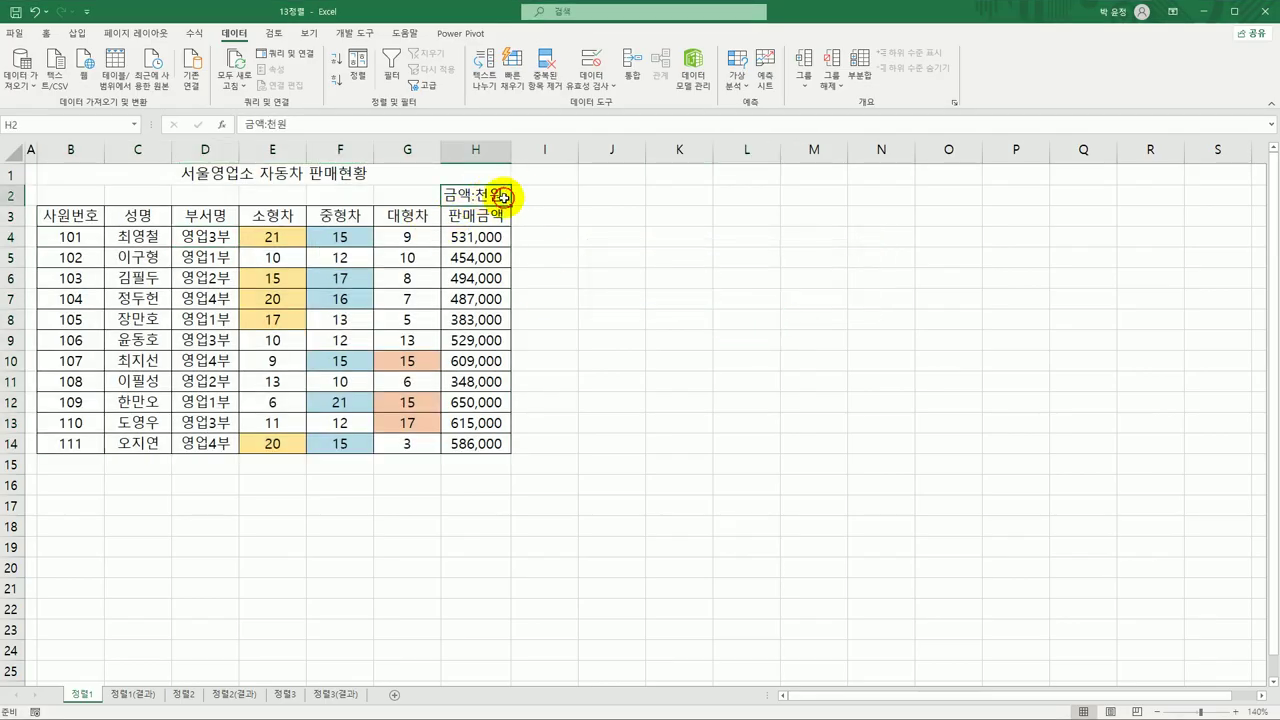
left_click_drag(512, 195, 686, 540)
left_click(195, 218)
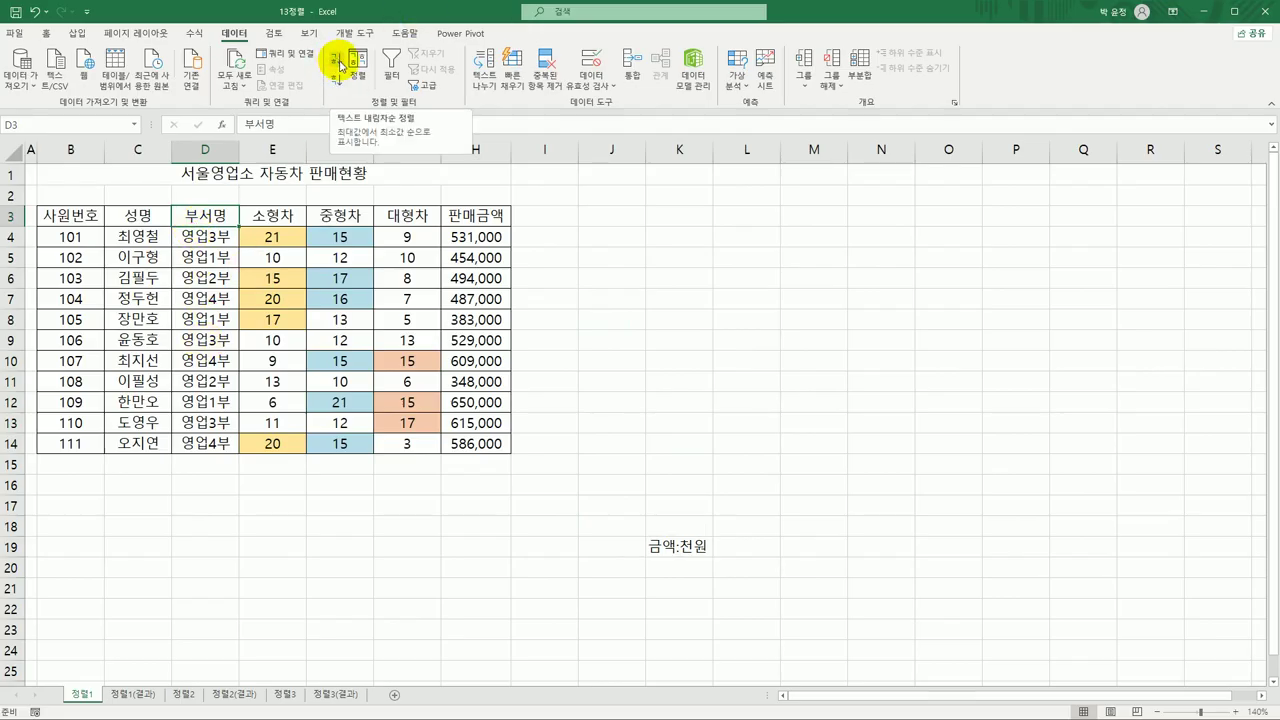
left_click(132, 180)
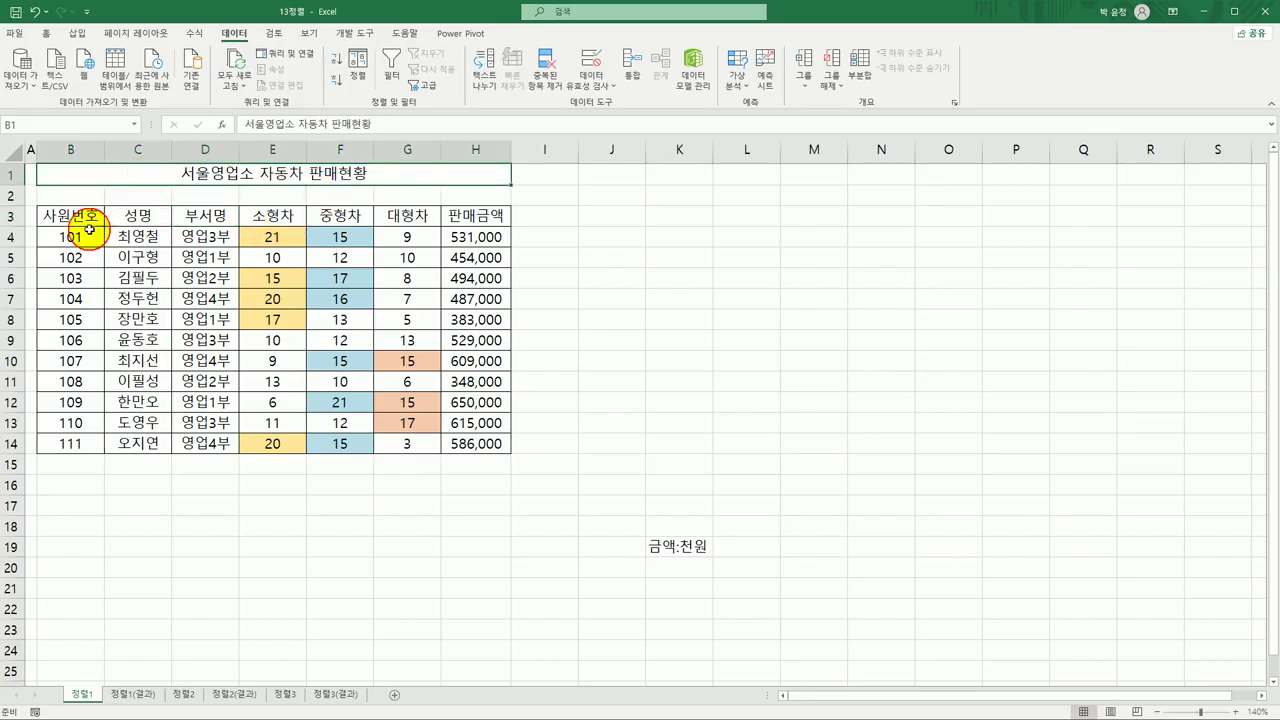
left_click(89, 218)
left_click_drag(89, 218, 485, 444)
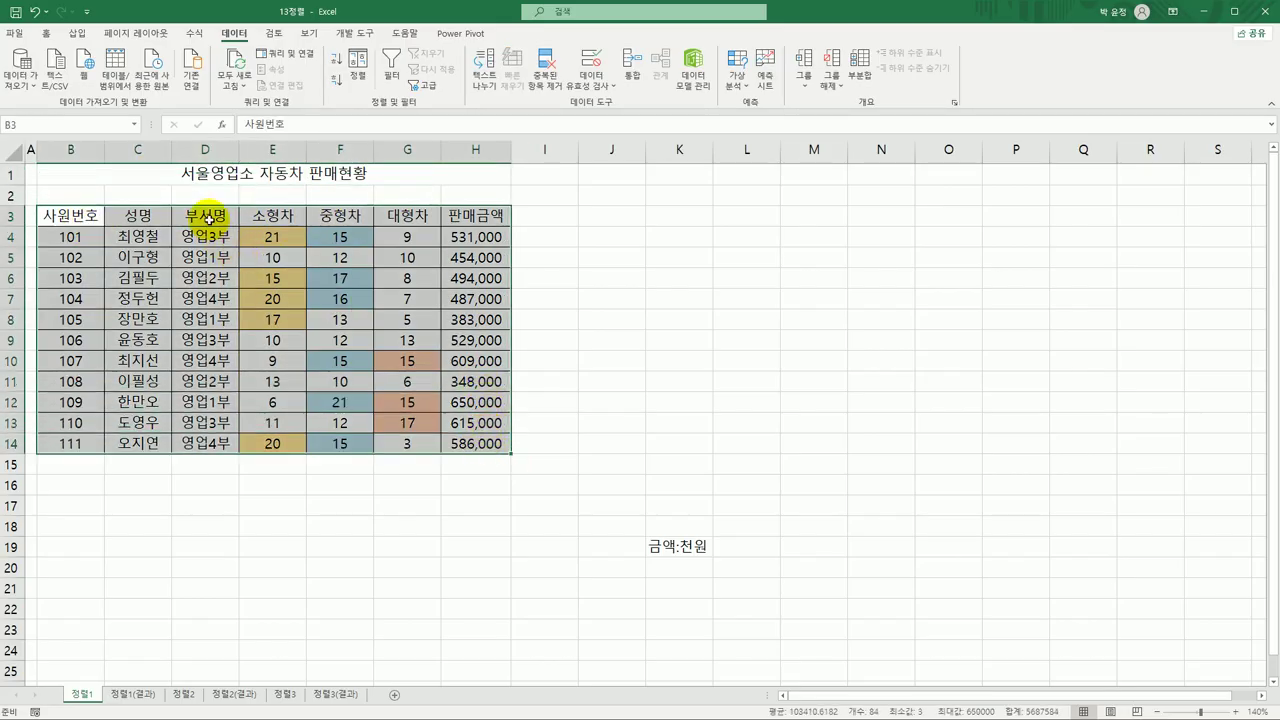
left_click(209, 219)
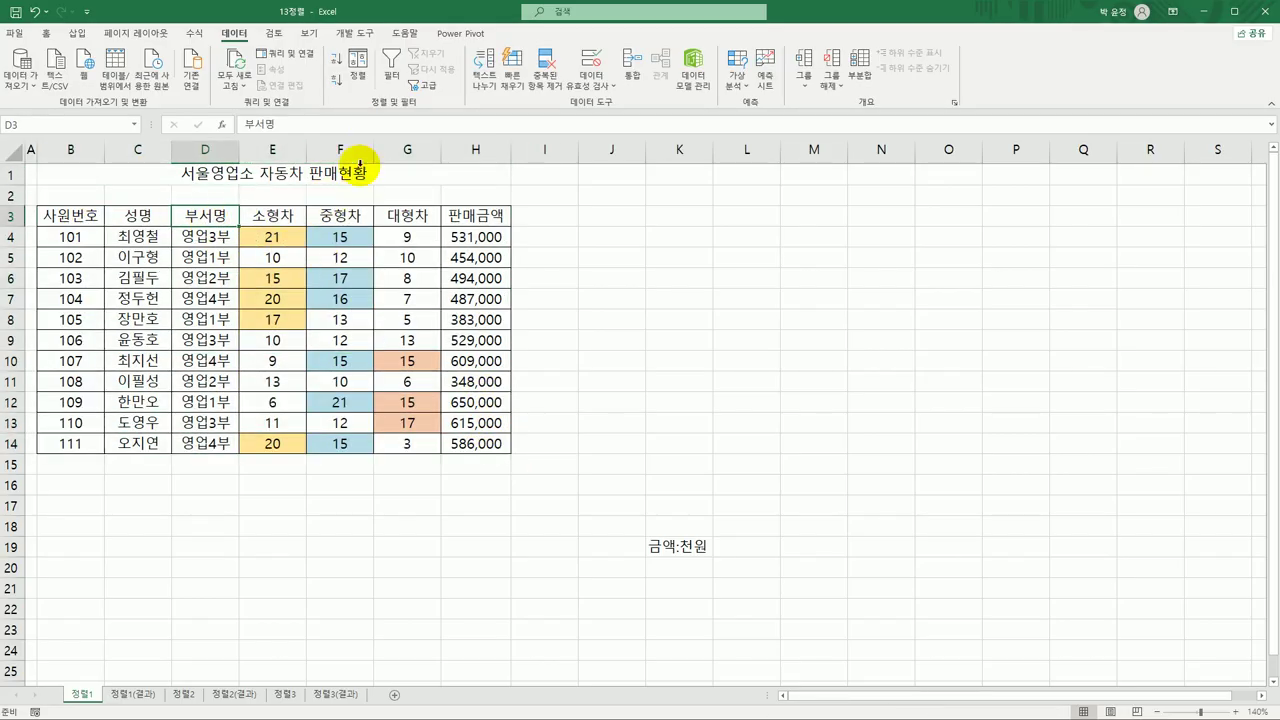
left_click(336, 62)
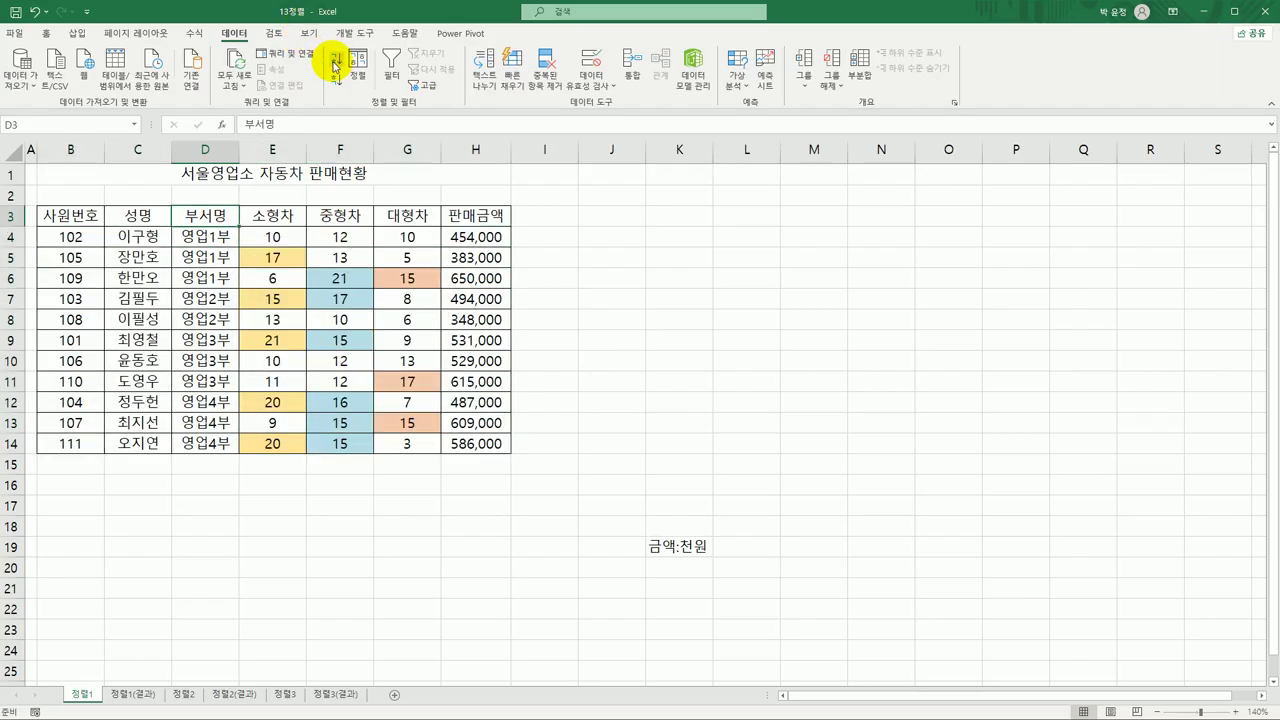
Step: Undo the 부서명 sort and move the 금액:천원 label back to H2
left_click(35, 11)
left_click(680, 546)
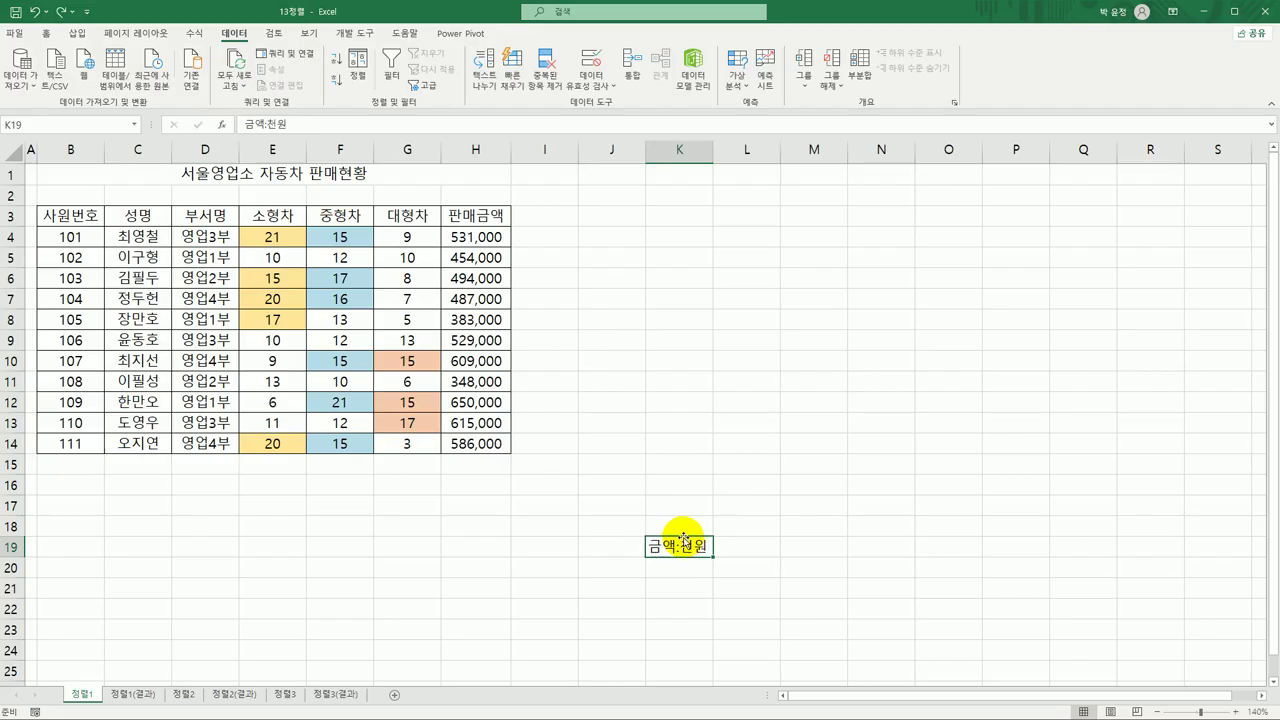
left_click_drag(679, 537, 492, 204)
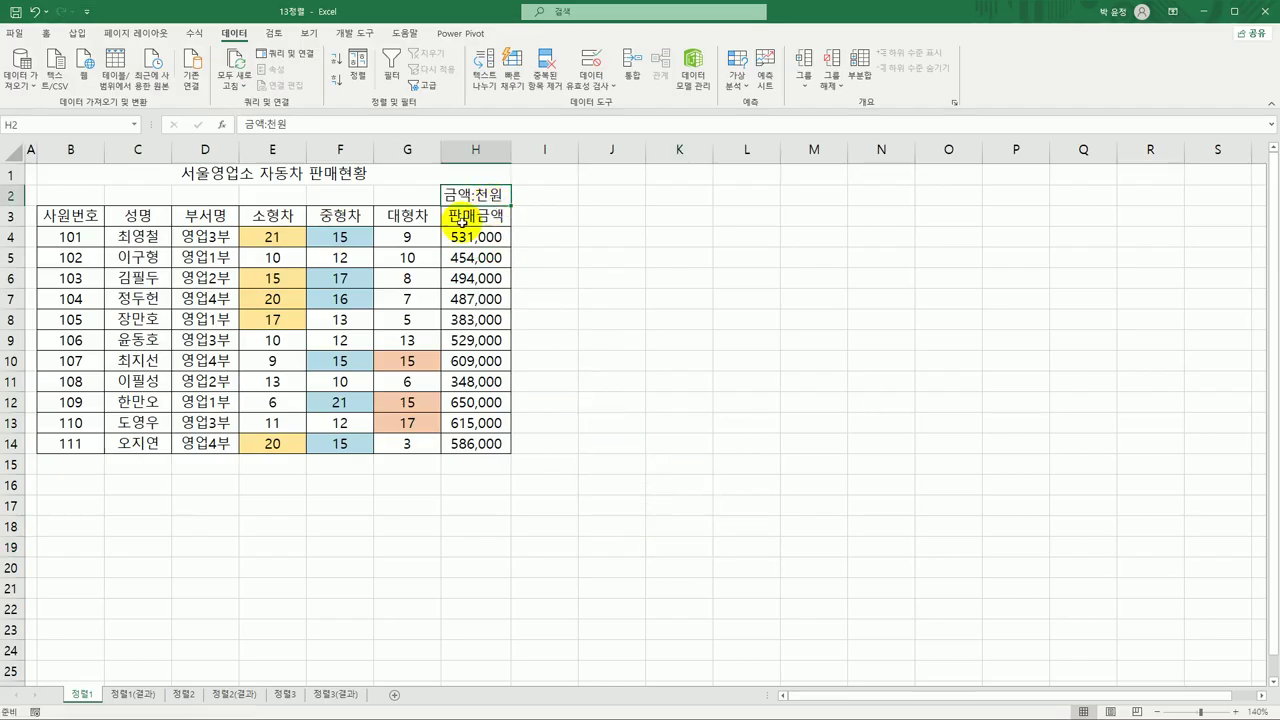
left_click_drag(88, 217, 475, 443)
left_click(383, 181)
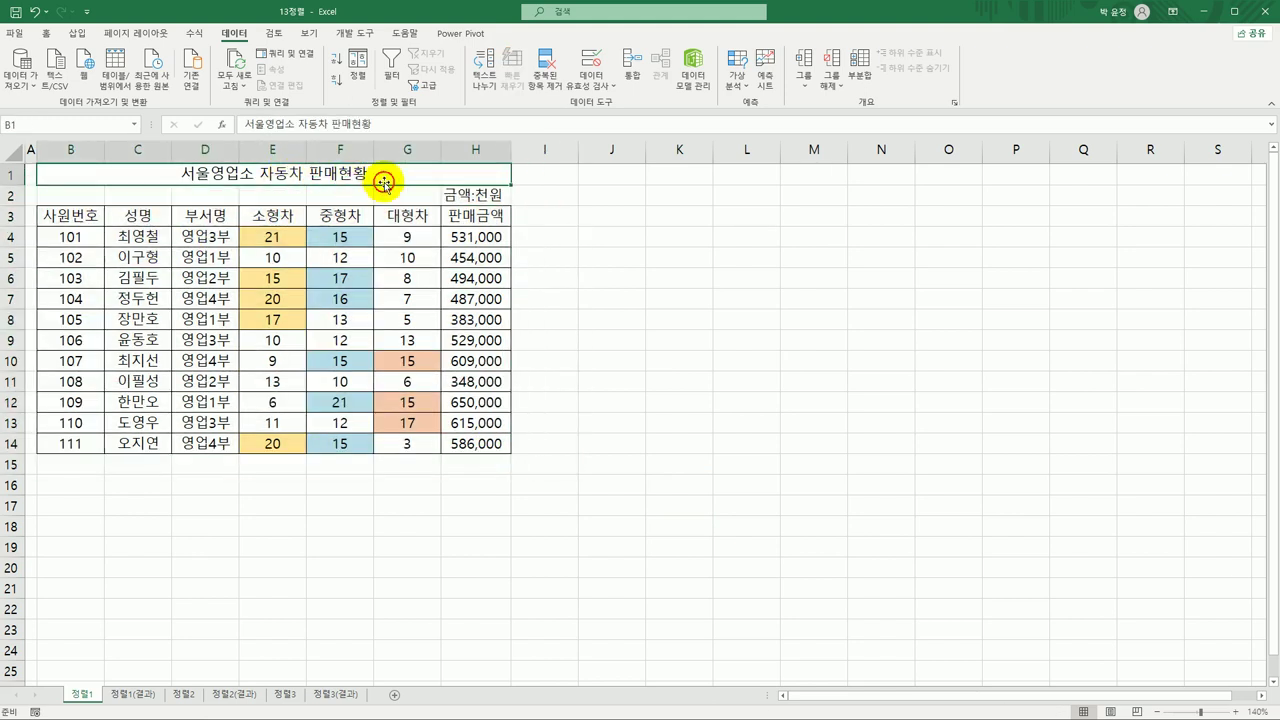
left_click(490, 194)
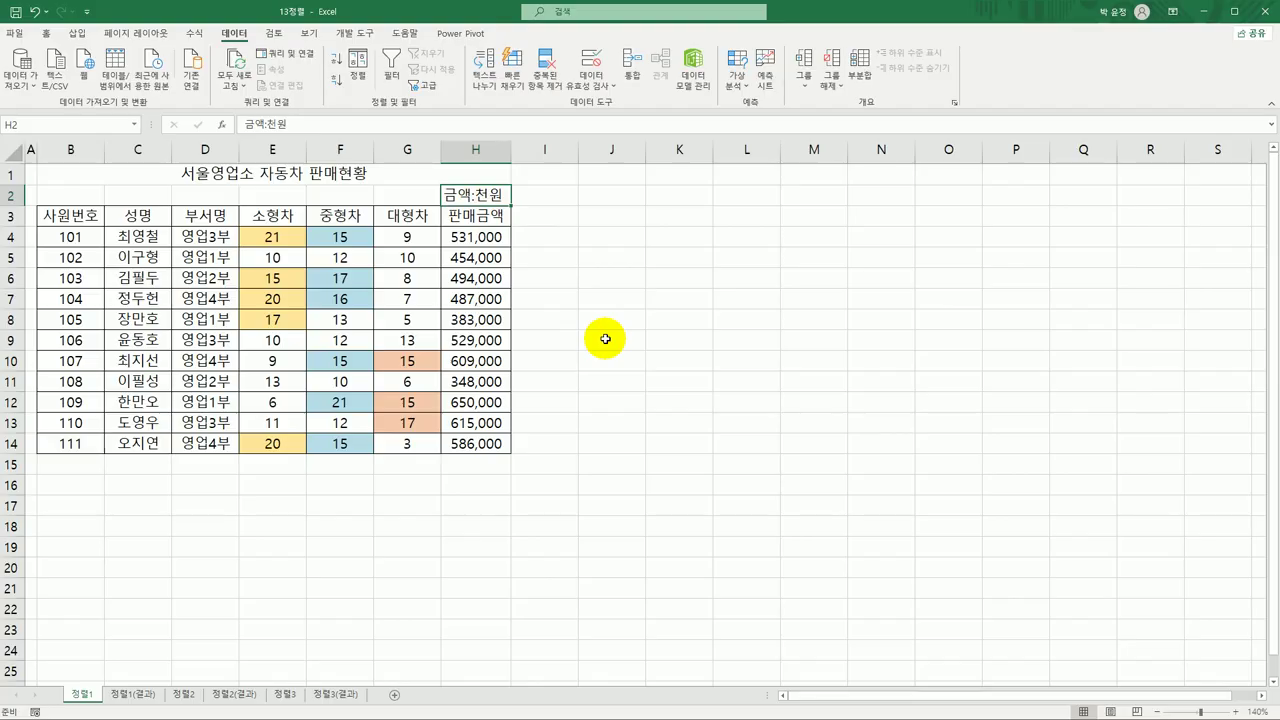
left_click(202, 215)
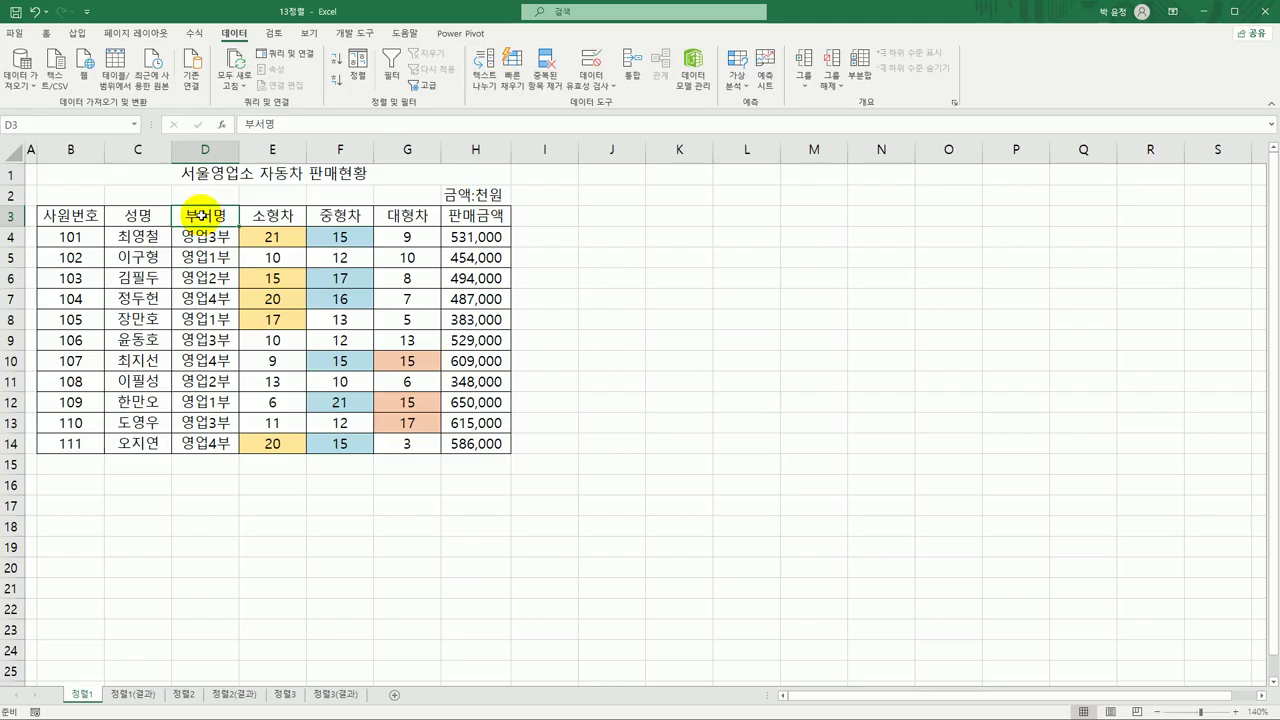
Step: Start a custom sort on B3:H14 with 부서명 as the first key, by cell values in ascending order
left_click_drag(85, 215, 460, 442)
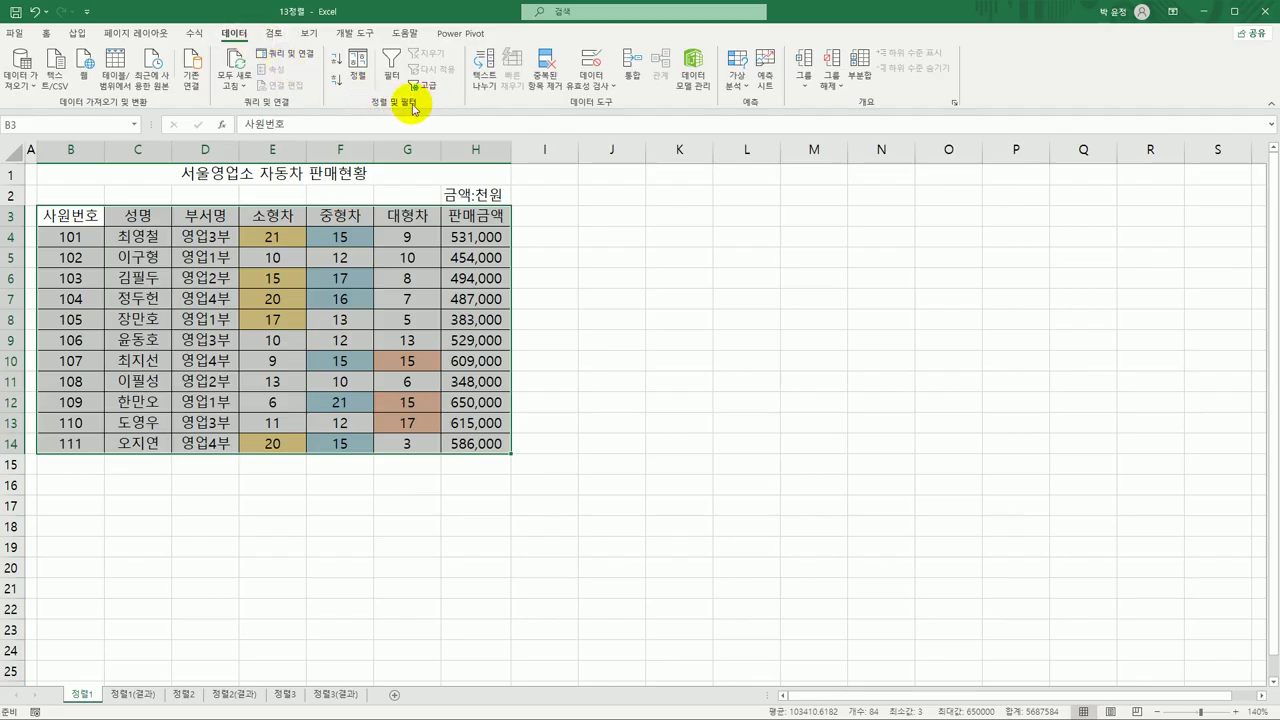
left_click(358, 68)
left_click_drag(623, 235, 739, 198)
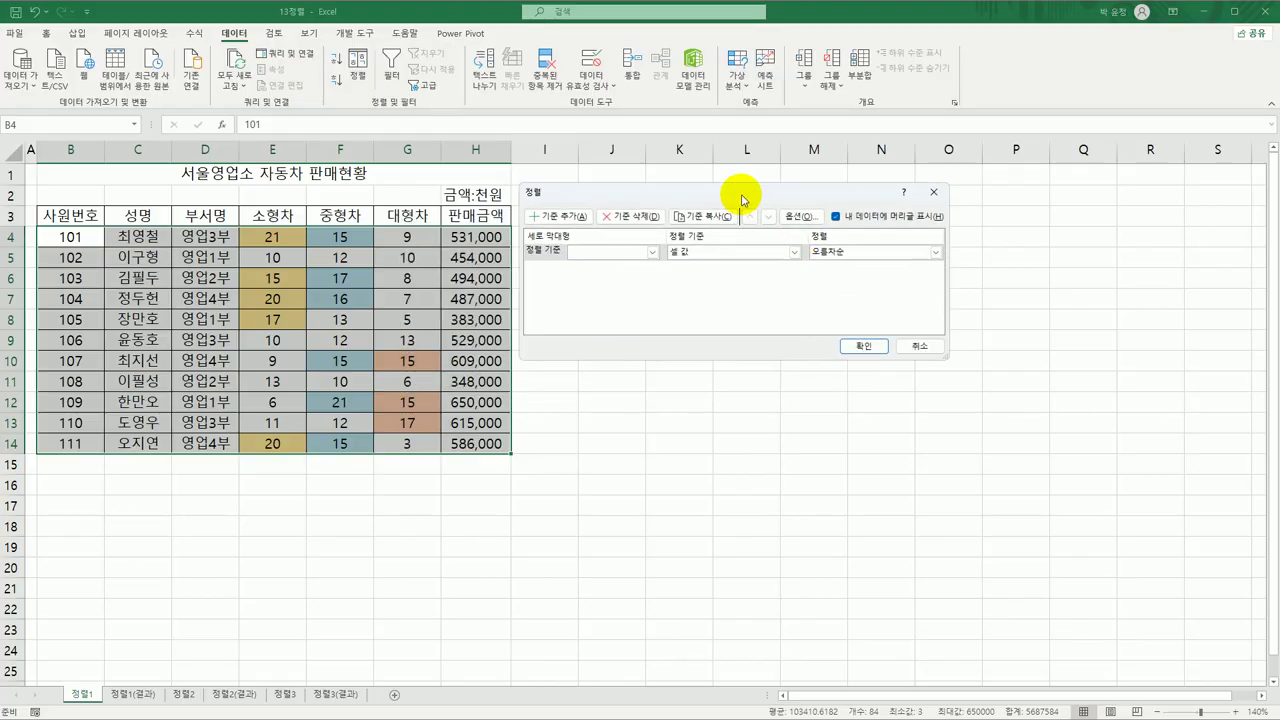
left_click(652, 252)
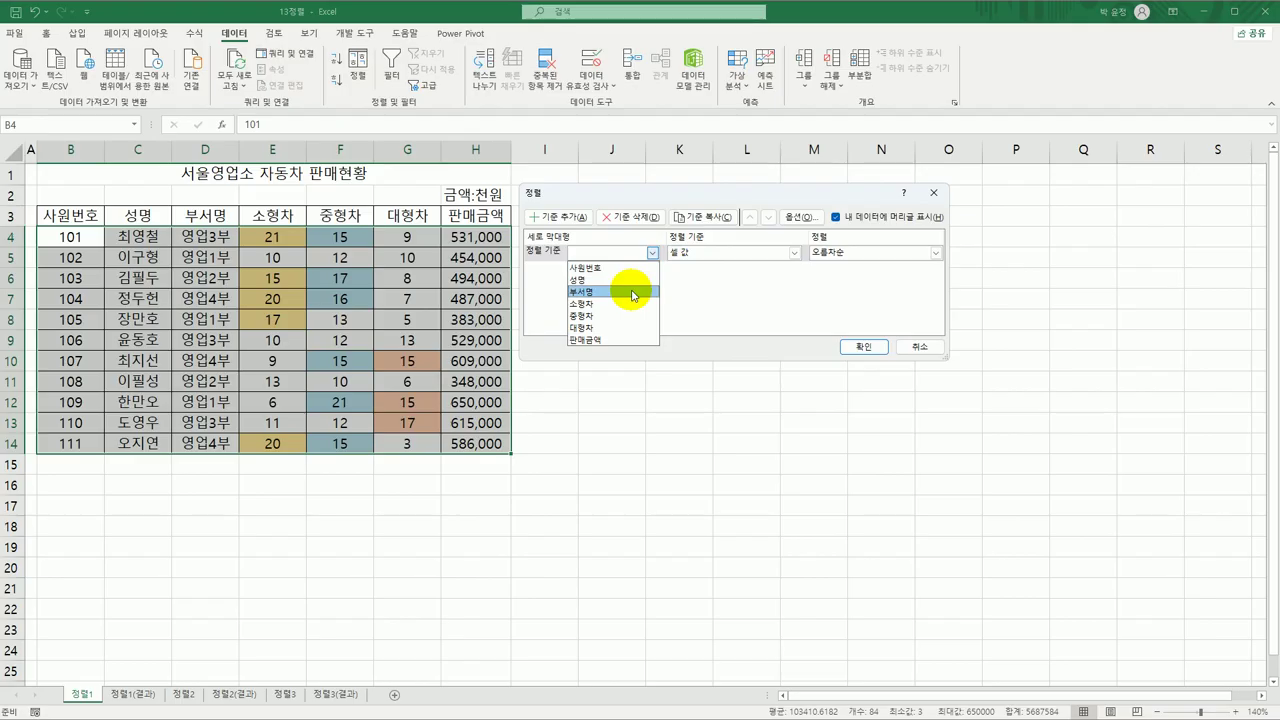
left_click(633, 293)
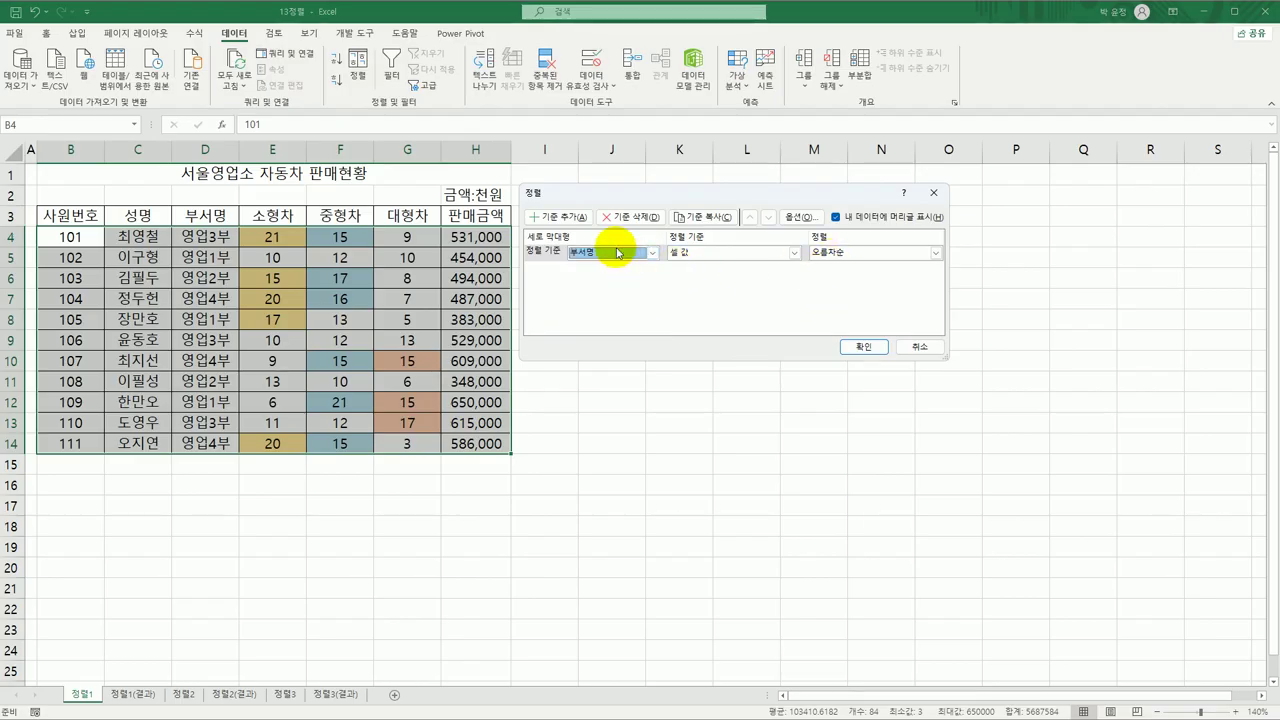
Step: Add a second sort level on 중형차 by cell color, with light blue placed on top, and apply the sort
left_click(565, 217)
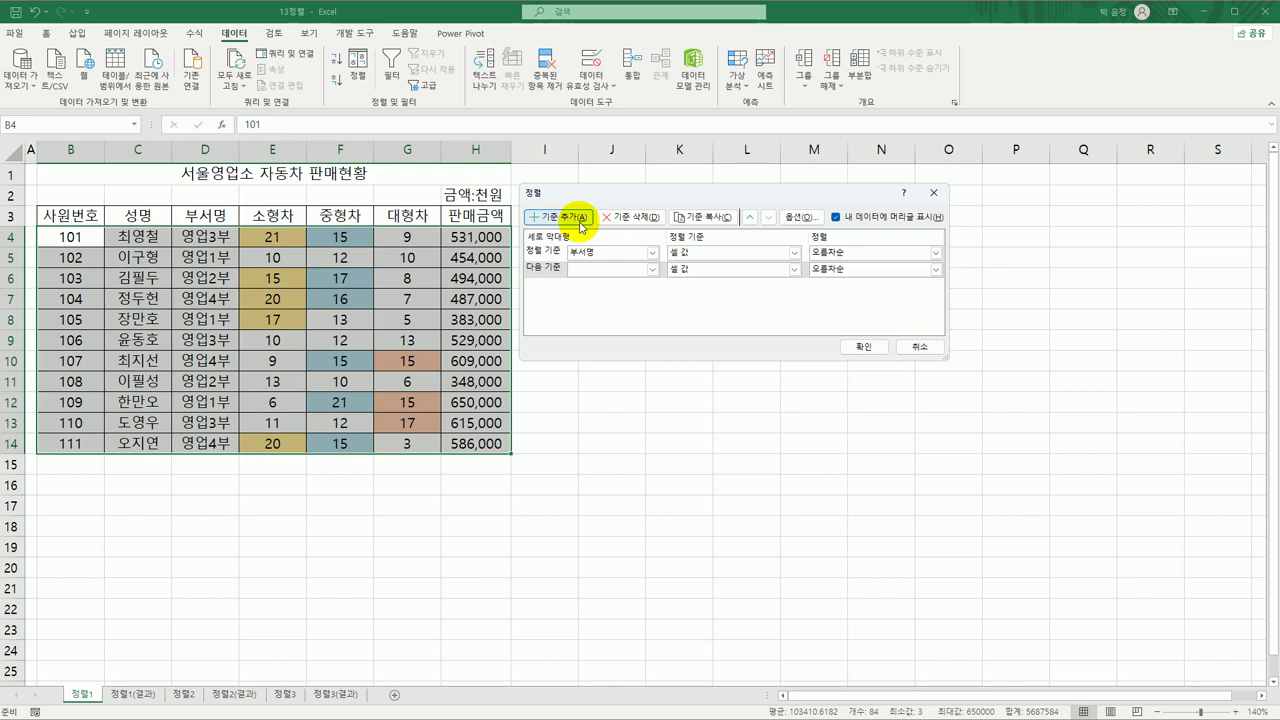
left_click(653, 270)
left_click(612, 332)
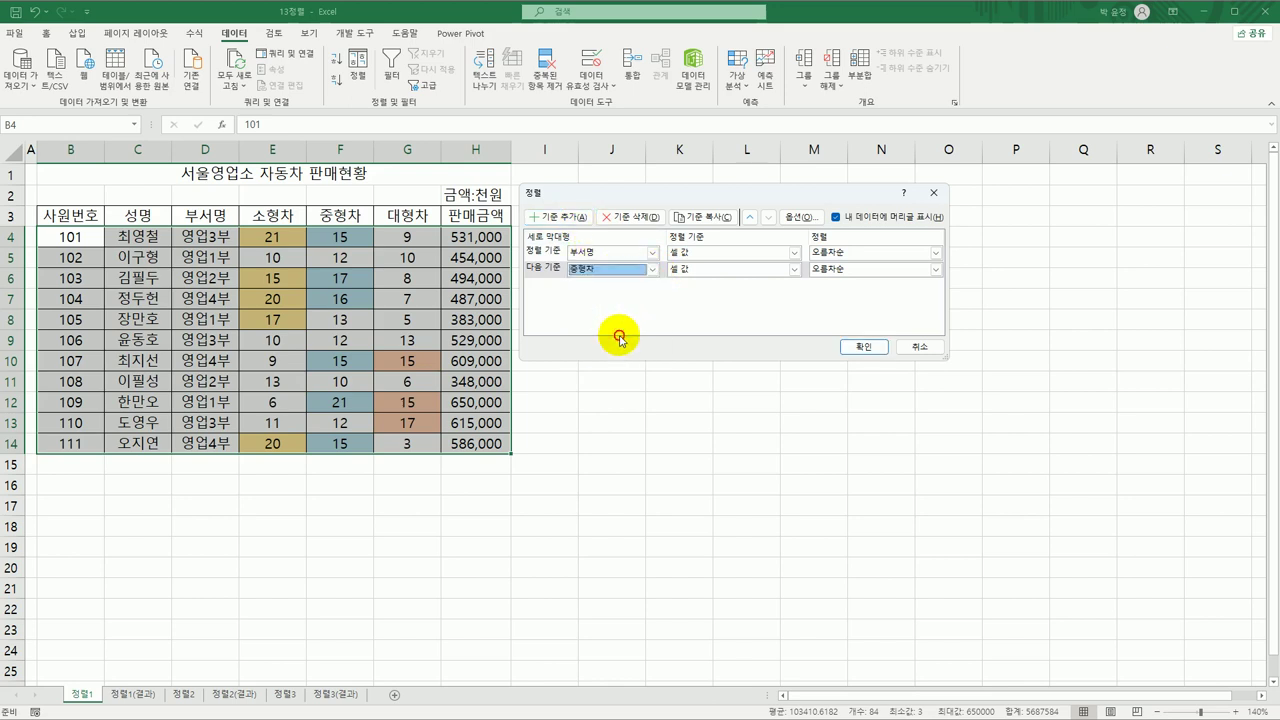
left_click(794, 271)
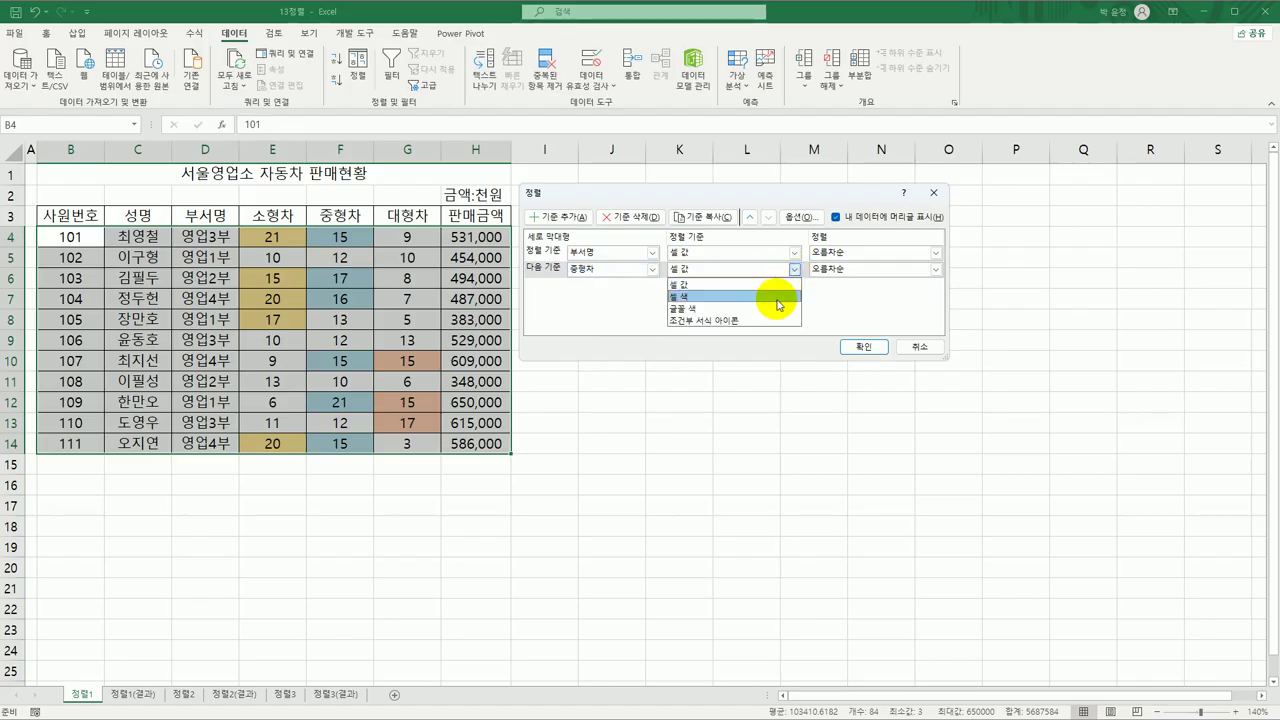
left_click(778, 298)
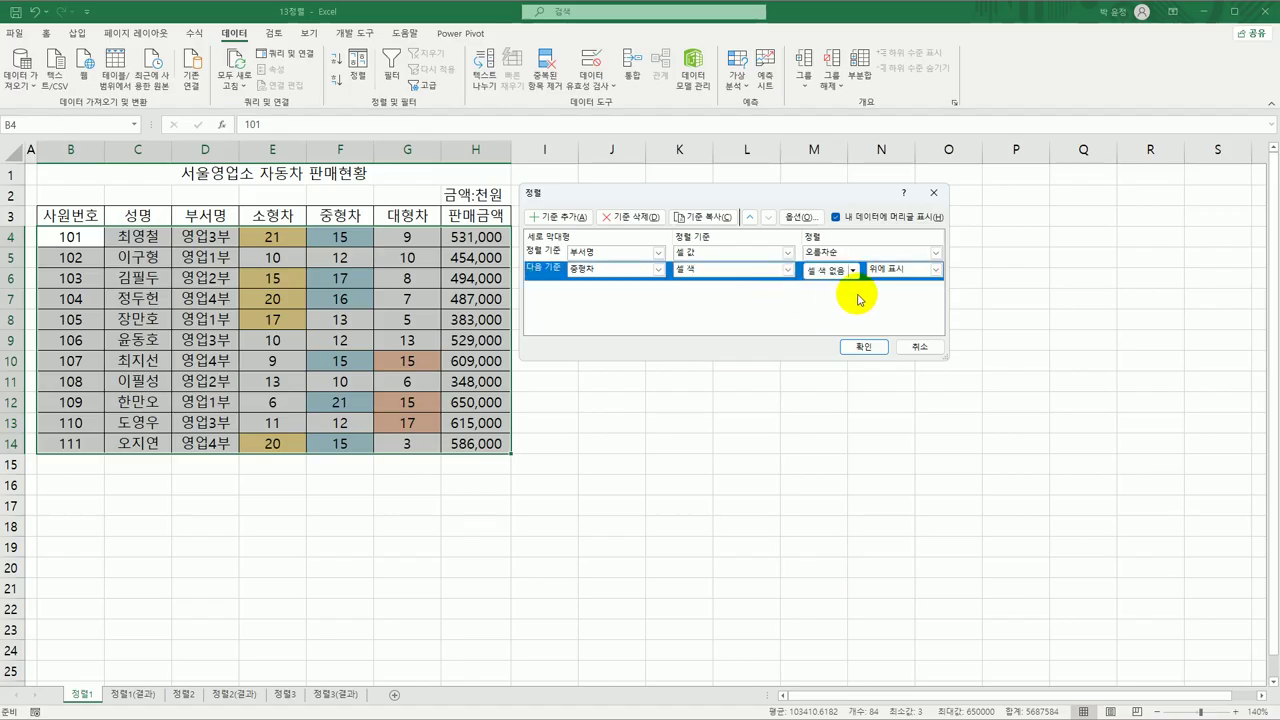
left_click(853, 271)
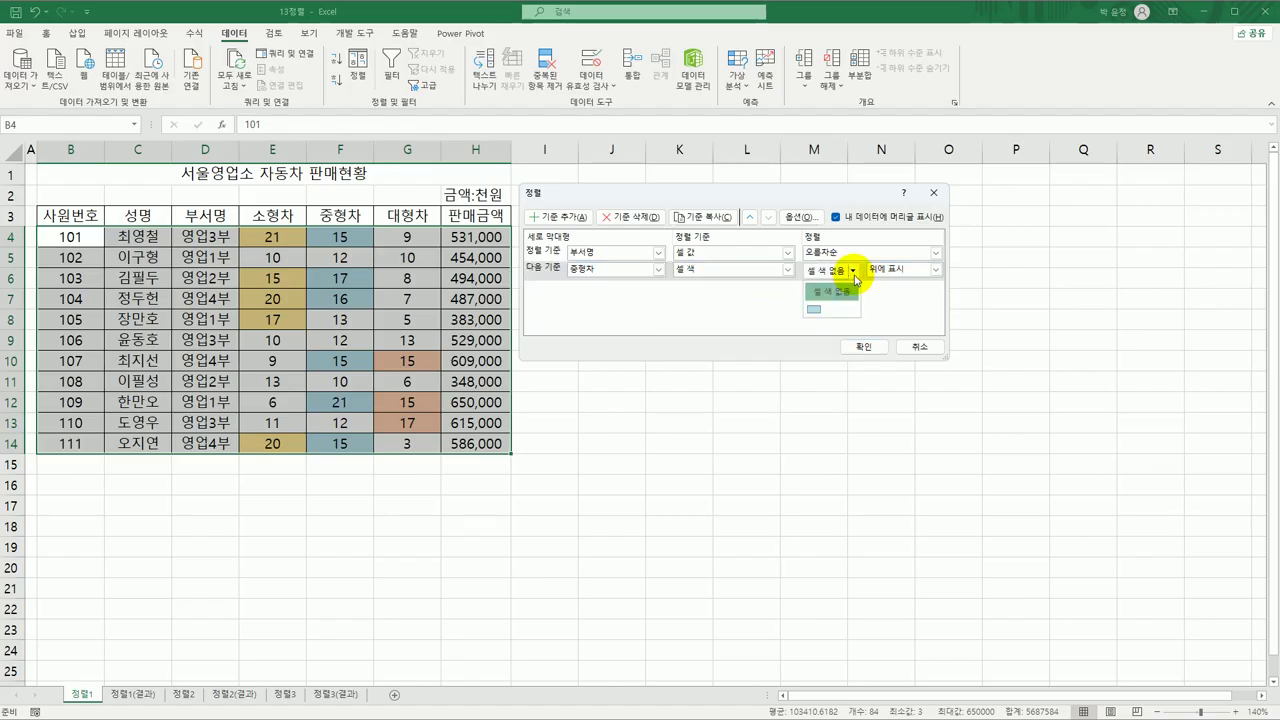
left_click(814, 311)
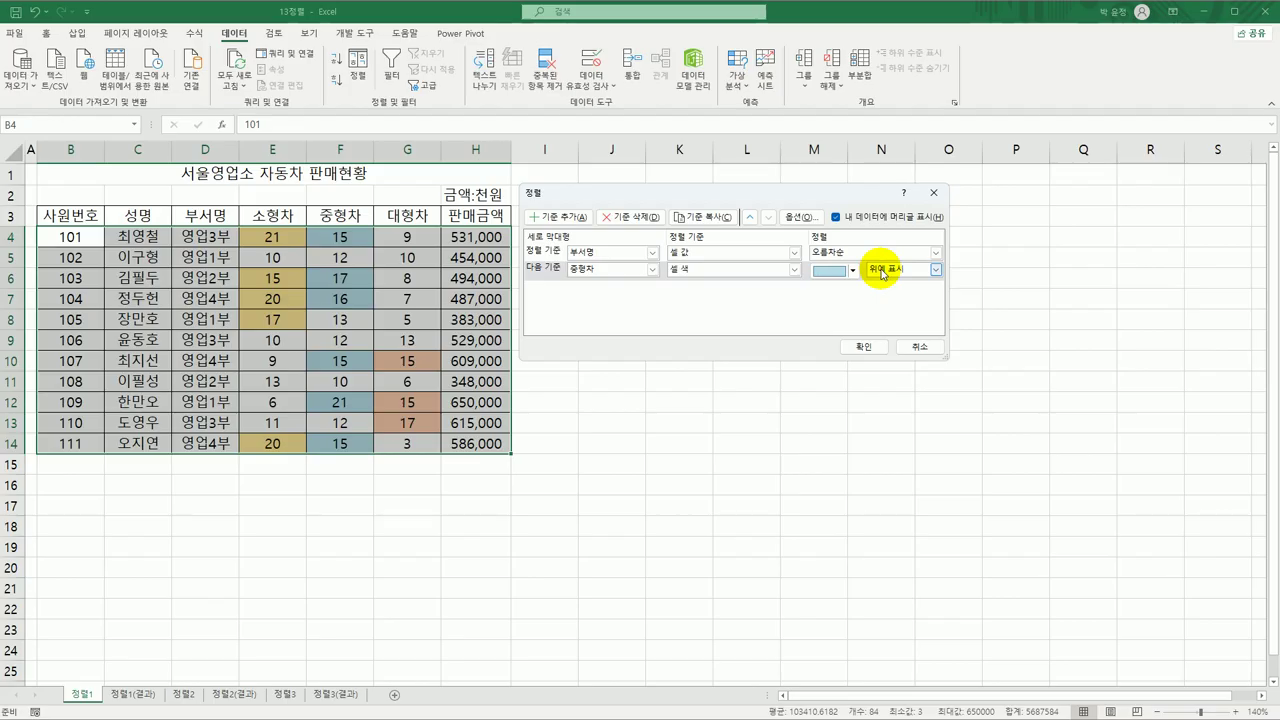
left_click(875, 350)
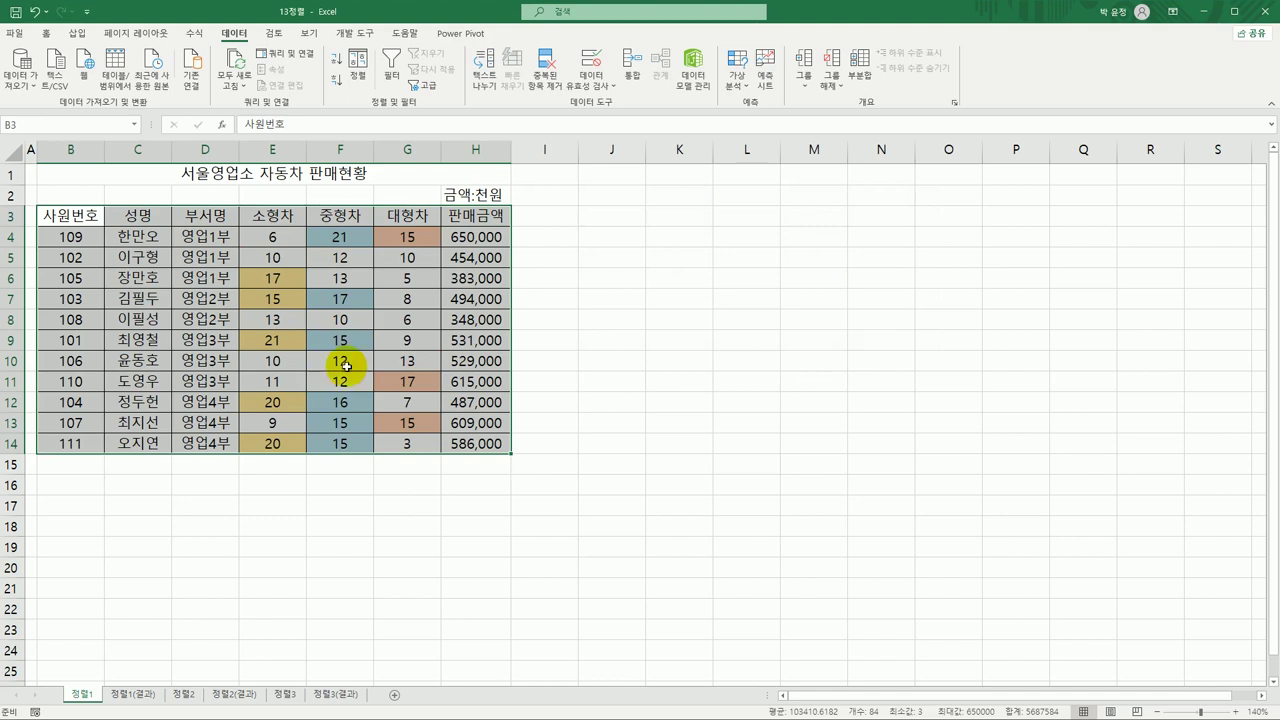
Step: Check the order of the 부서명 groups and the blue 중형차 cells, and compare the table with the 정렬1(결과) sheet
left_click_drag(208, 237, 203, 342)
left_click(205, 240)
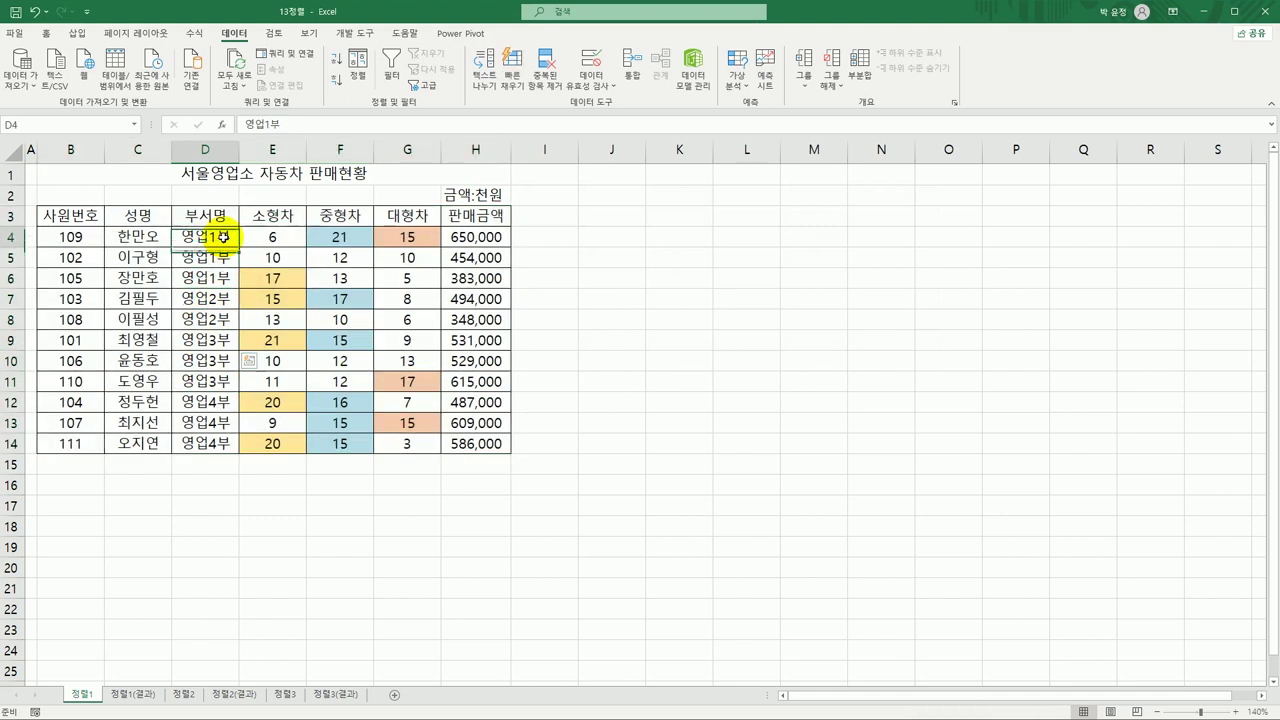
left_click(337, 240)
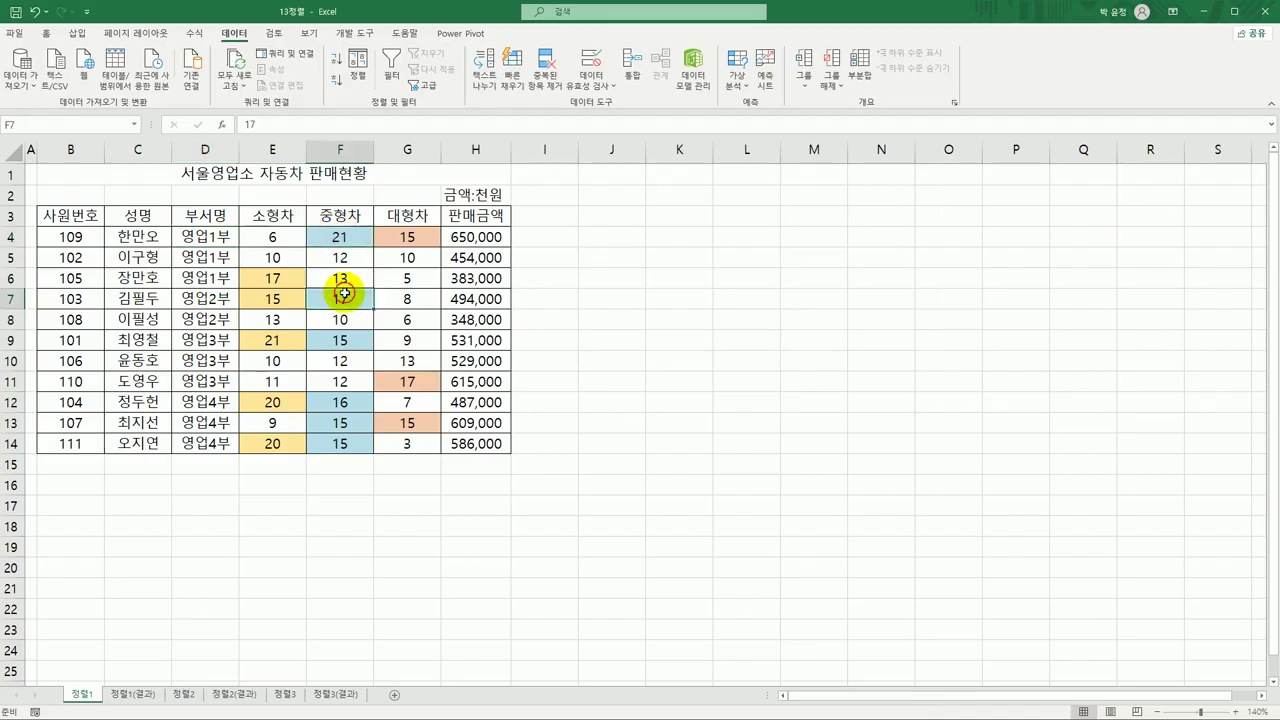
left_click(343, 340)
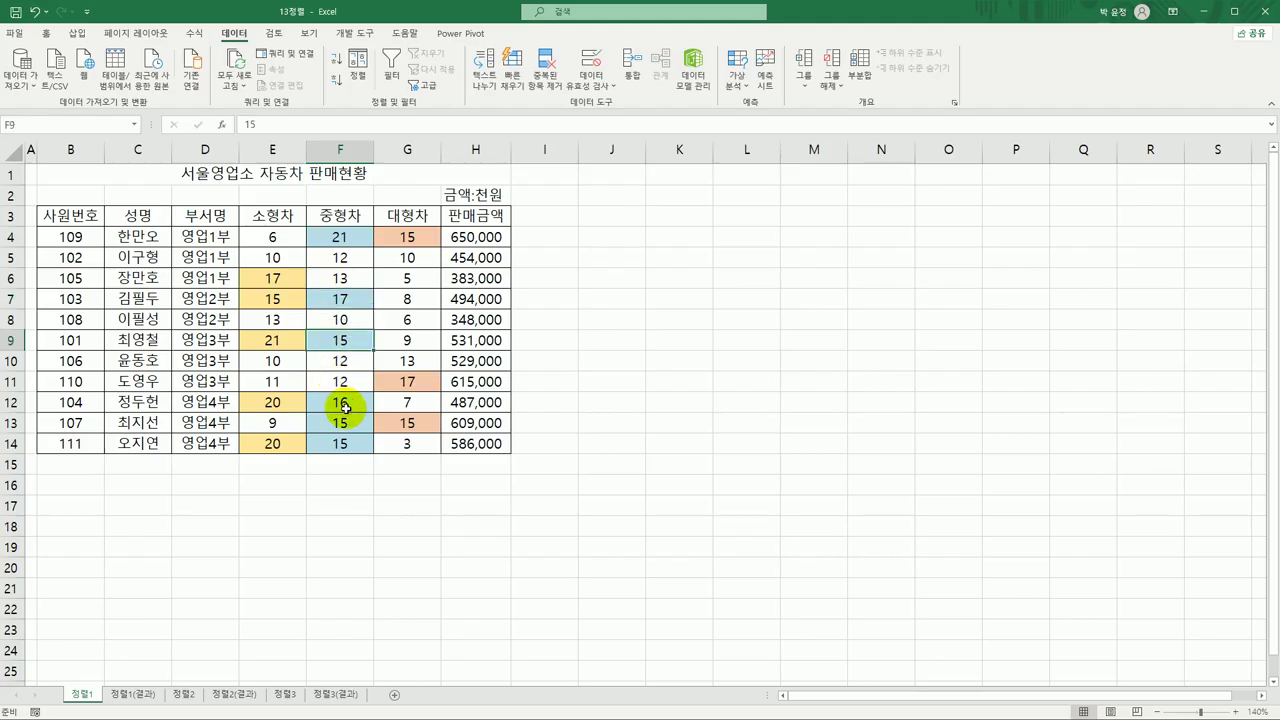
left_click(345, 405)
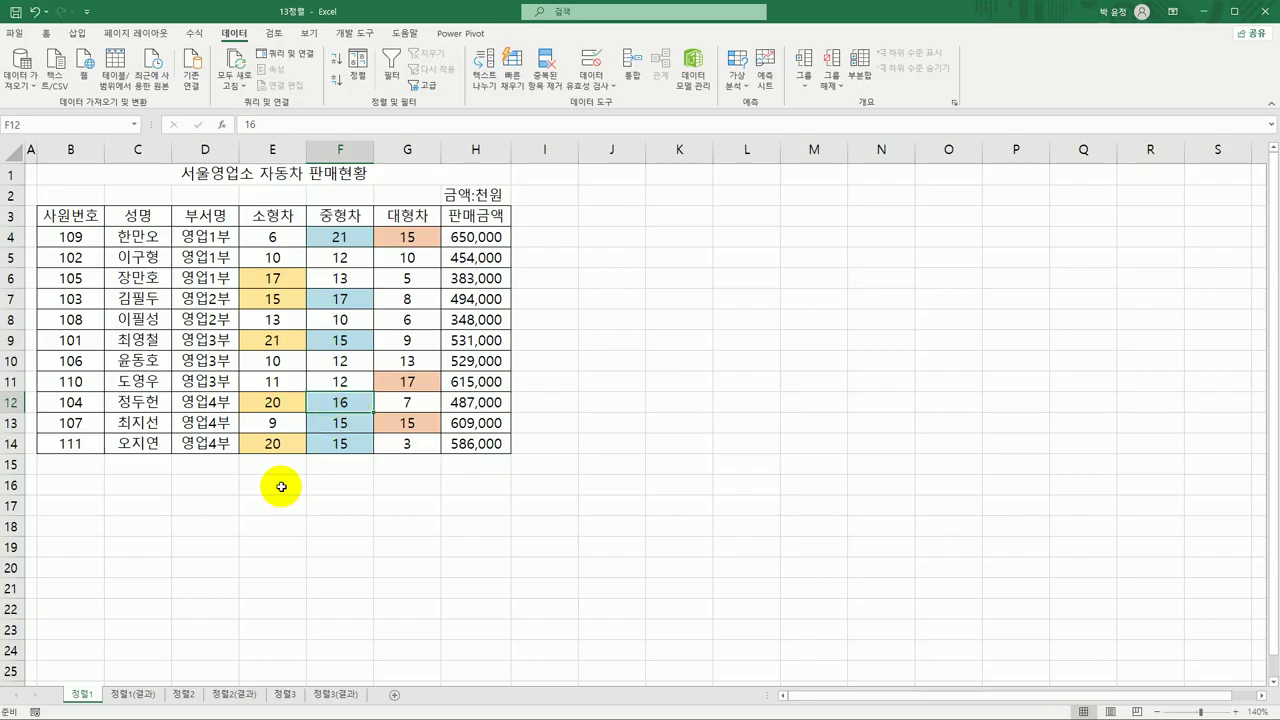
left_click(144, 700)
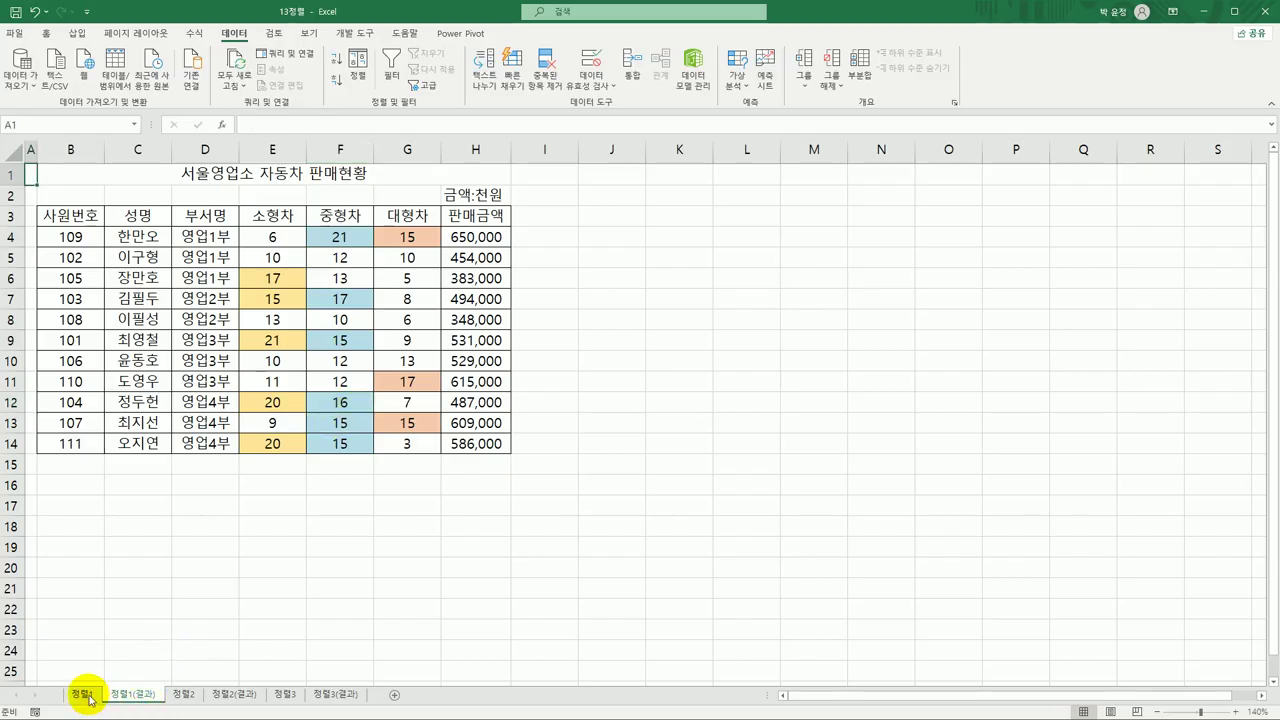
left_click(78, 694)
left_click(128, 696)
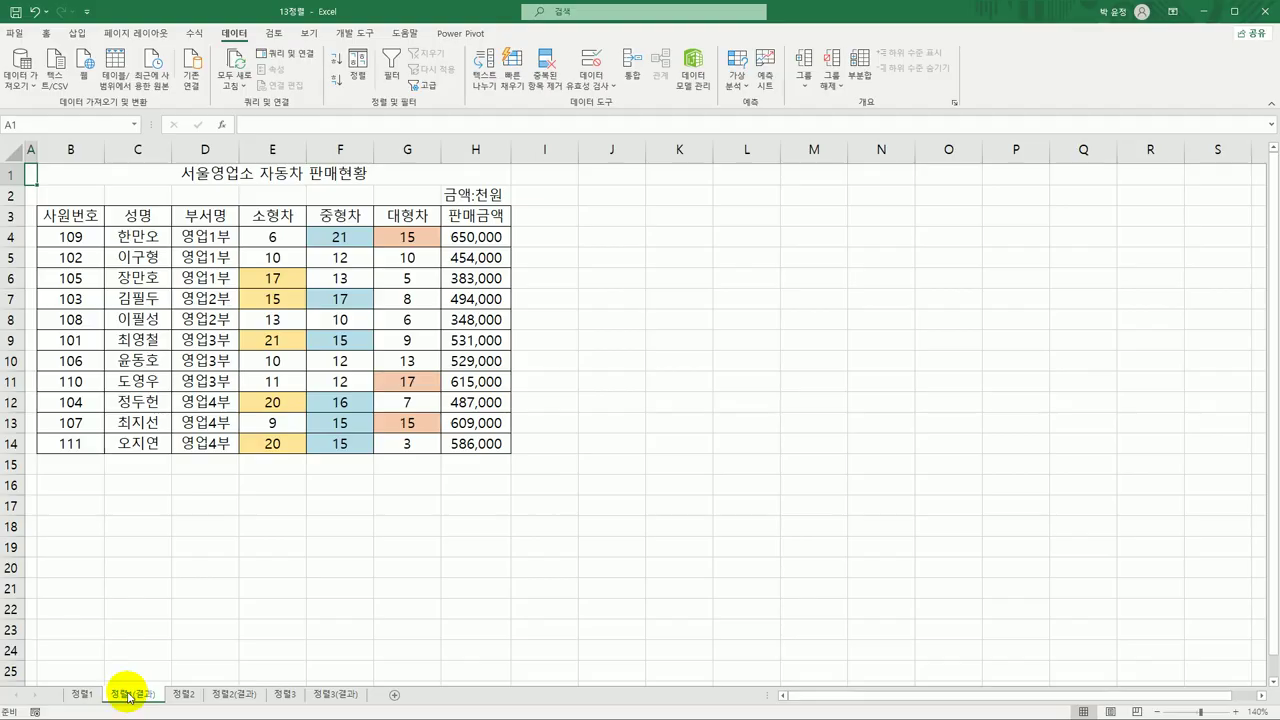
Step: On the 정렬2 sheet, start a custom sort on A3:G17 with 포지션 as the first key, sorted by cell values
left_click(181, 694)
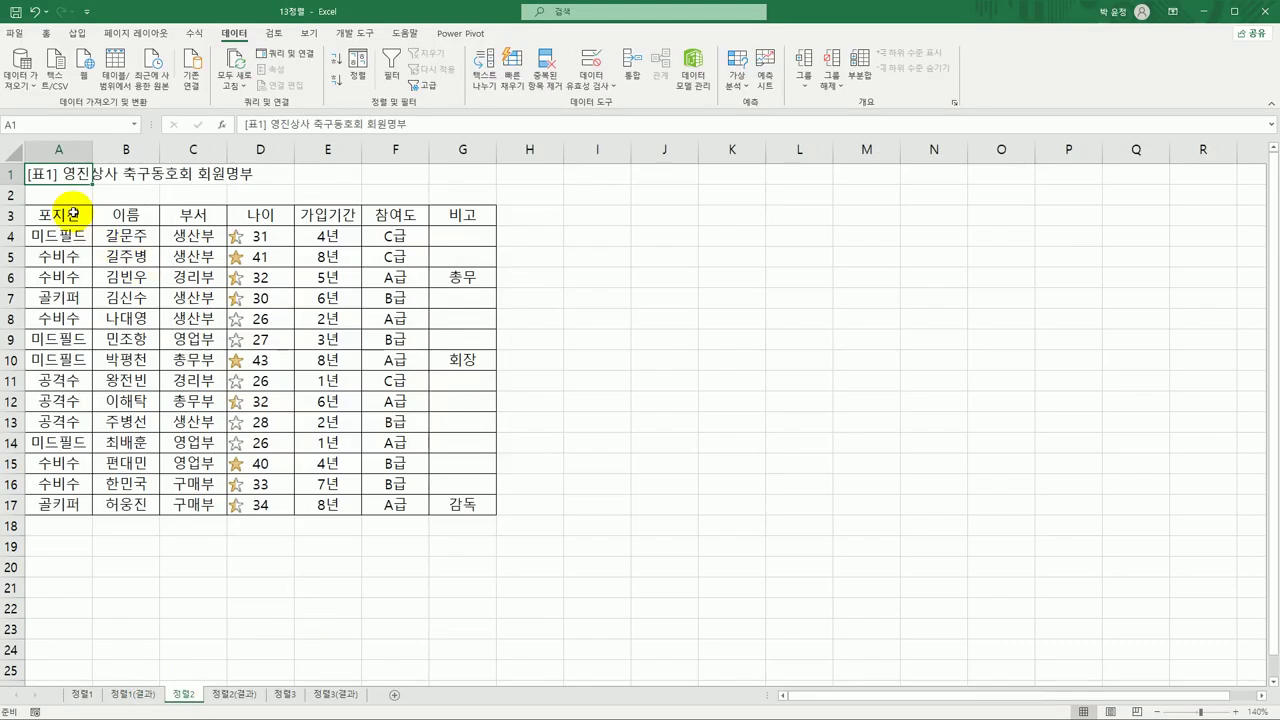
left_click(73, 215)
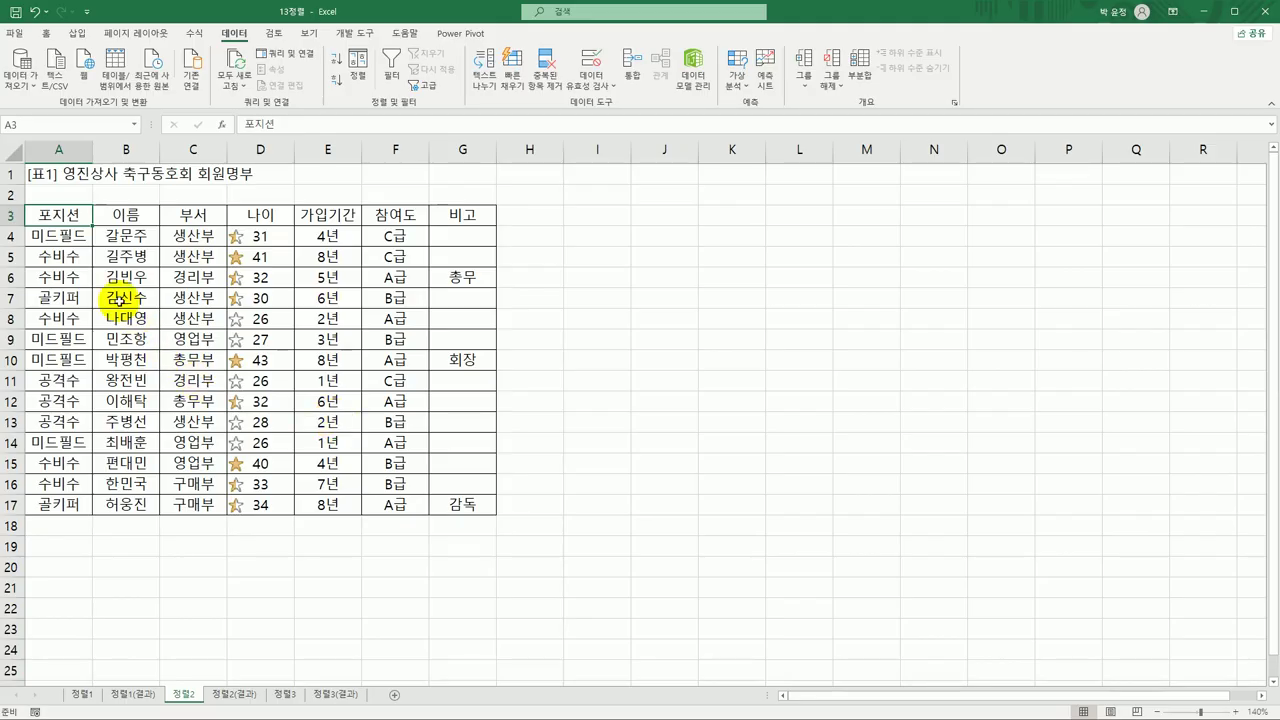
left_click_drag(63, 214, 453, 506)
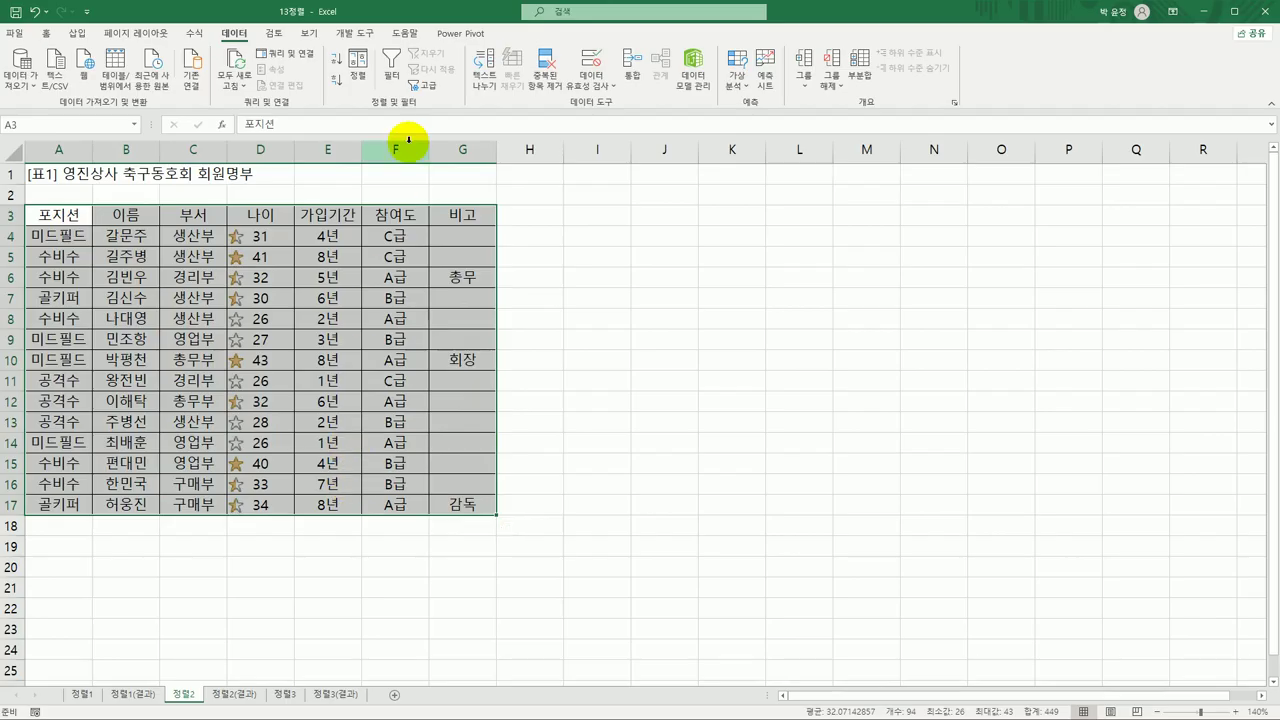
left_click(357, 72)
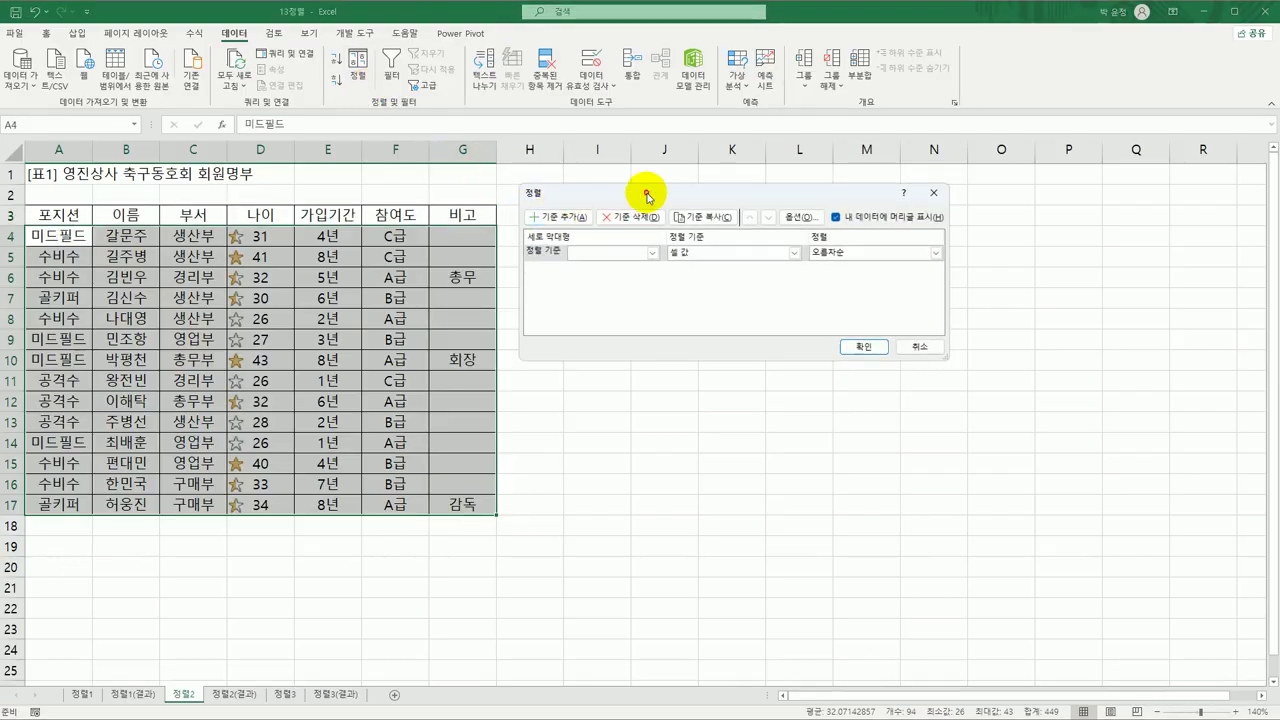
left_click_drag(651, 191, 643, 237)
left_click(643, 299)
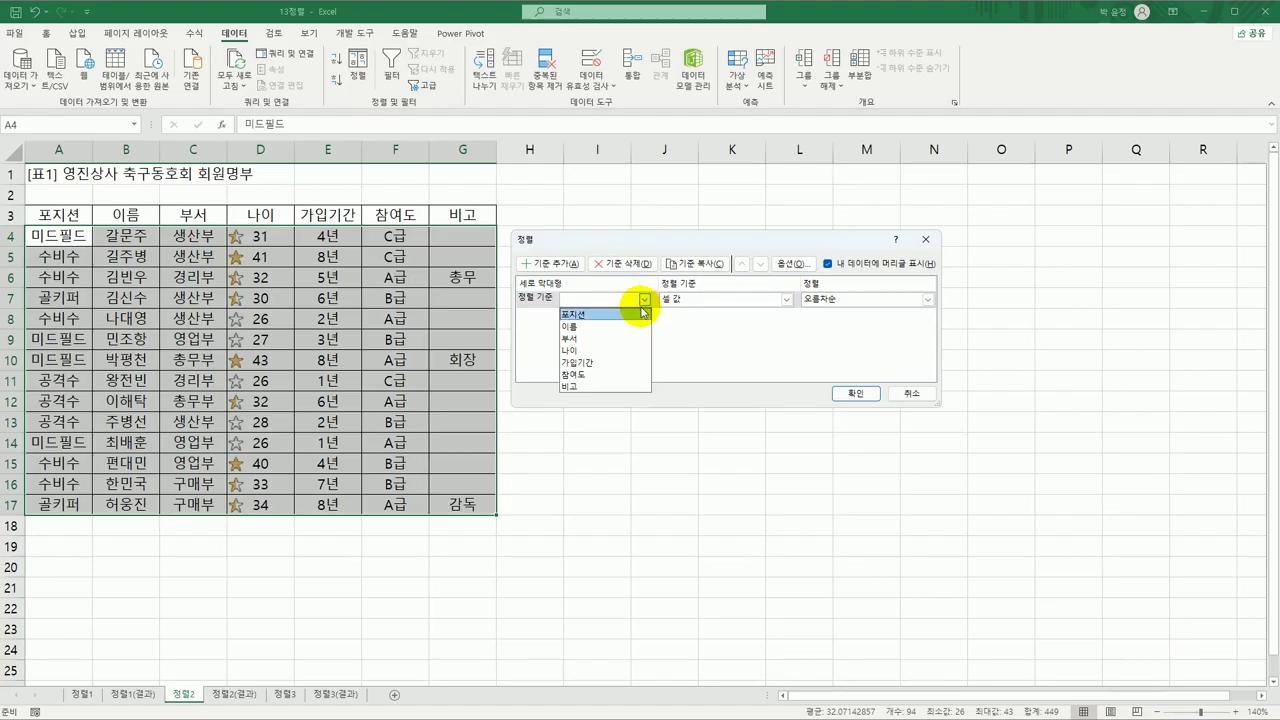
left_click(636, 315)
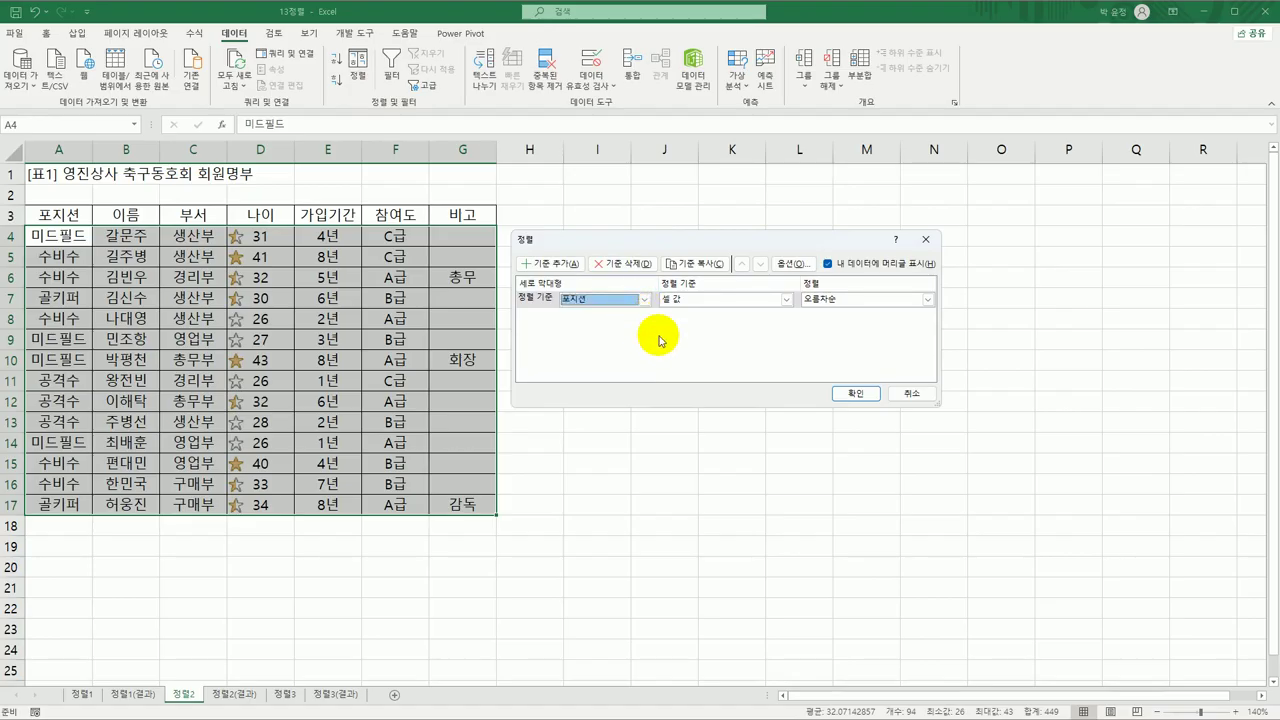
left_click(703, 301)
left_click(704, 314)
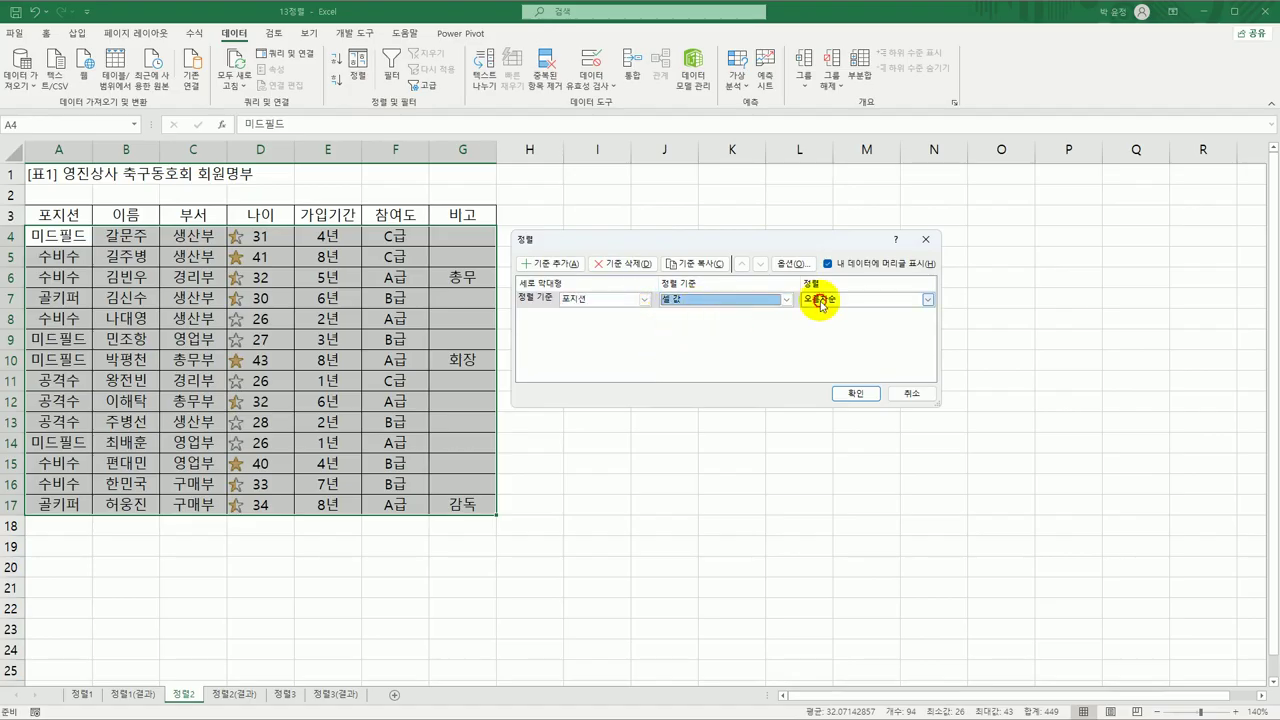
Step: For the 포지션 order, add a new custom list with the entries 공격수, 골키퍼, 미드필드, 수비수
left_click(845, 300)
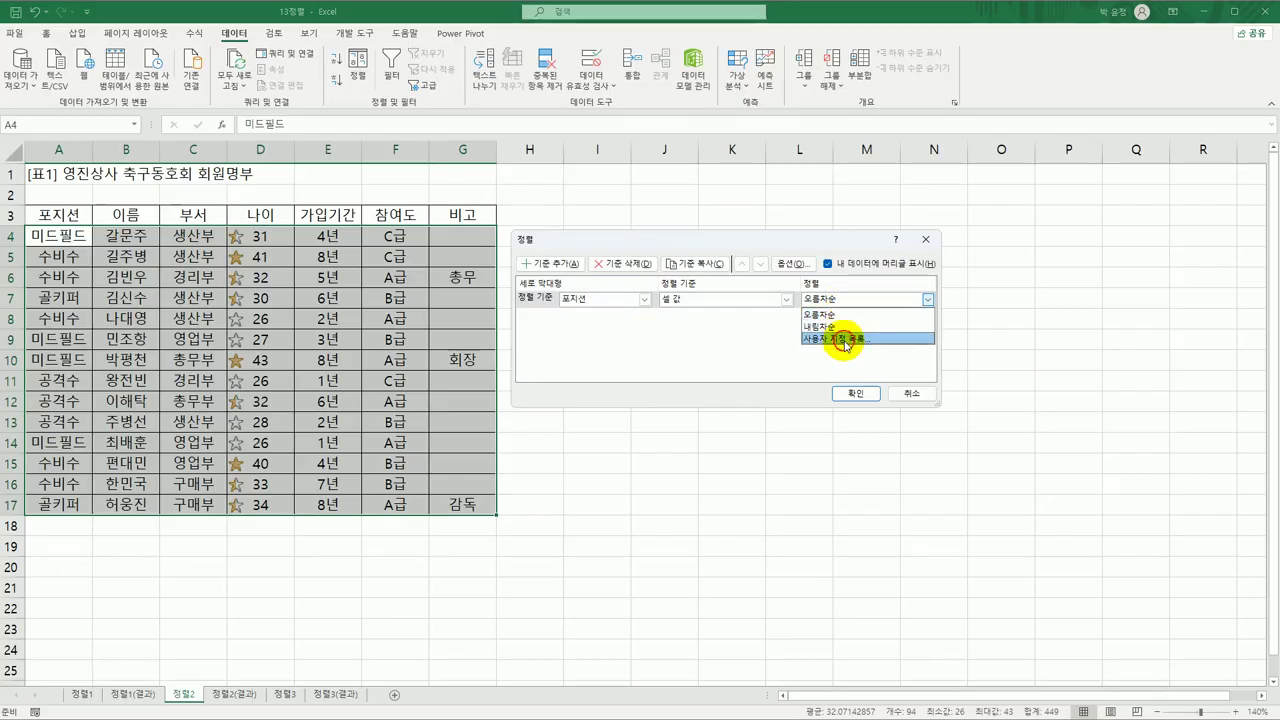
left_click(846, 340)
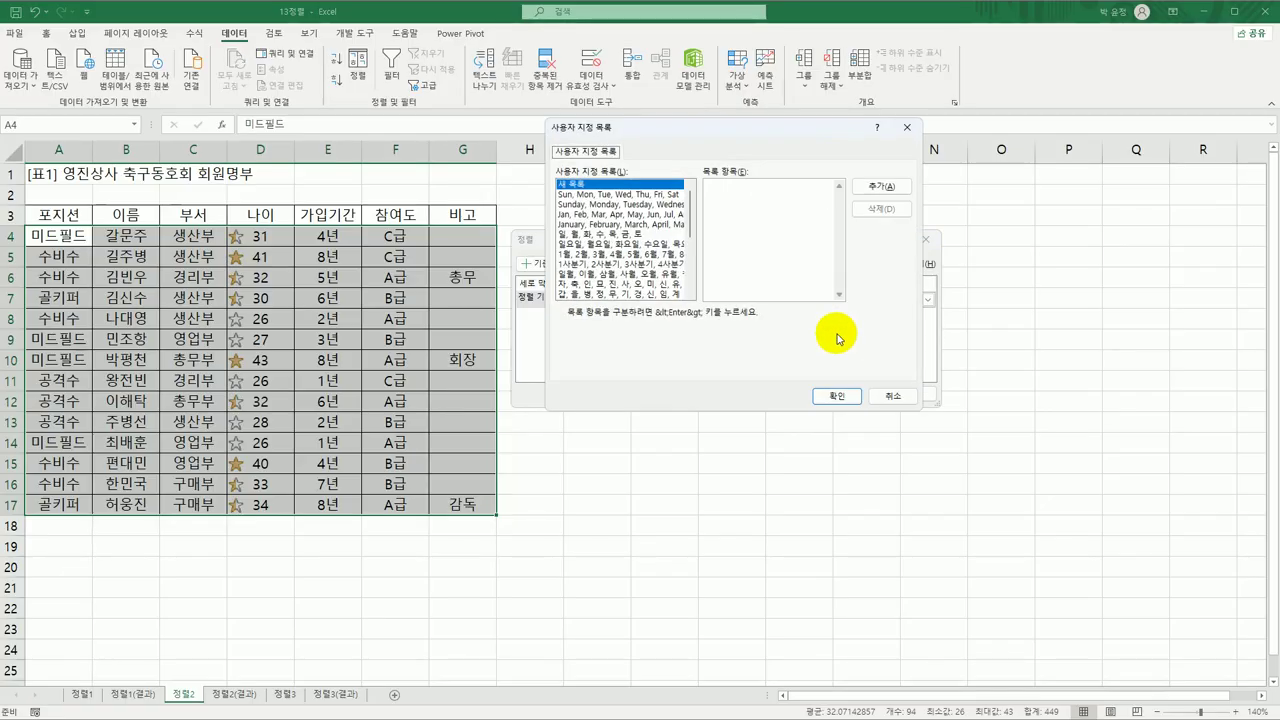
left_click(807, 262)
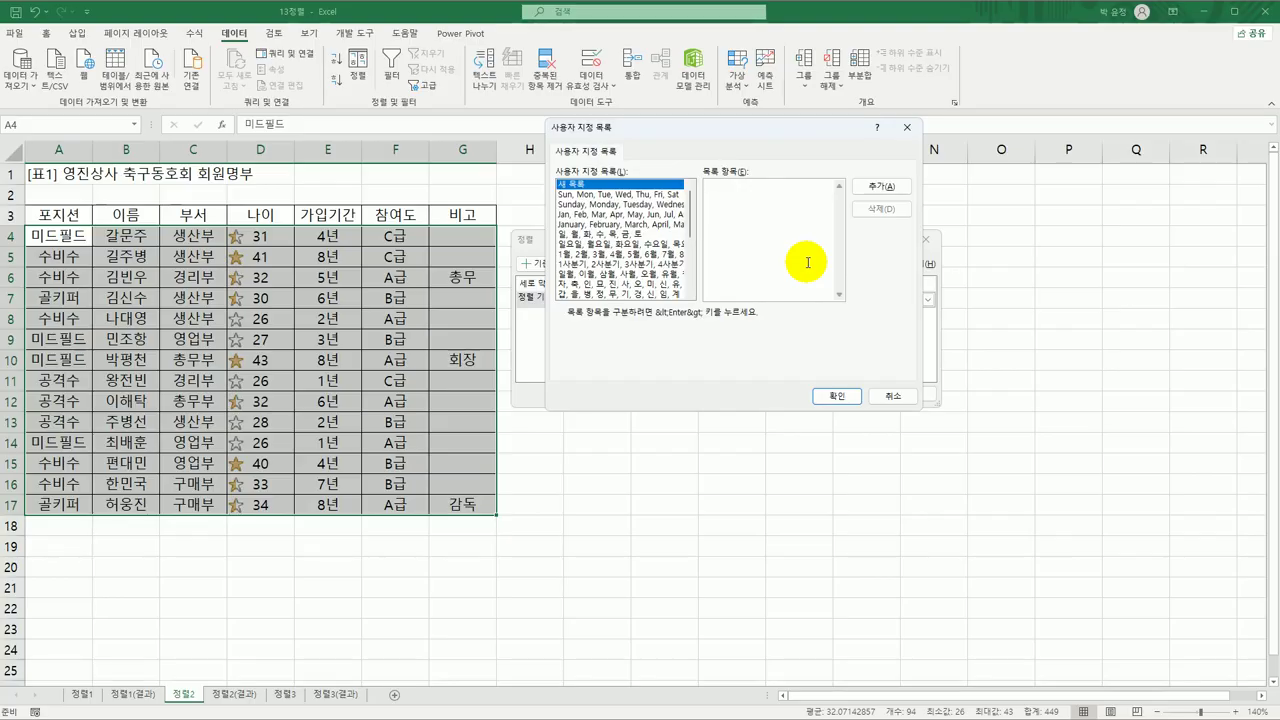
type("공격수")
key("Return")
type("미드필드")
key("Return")
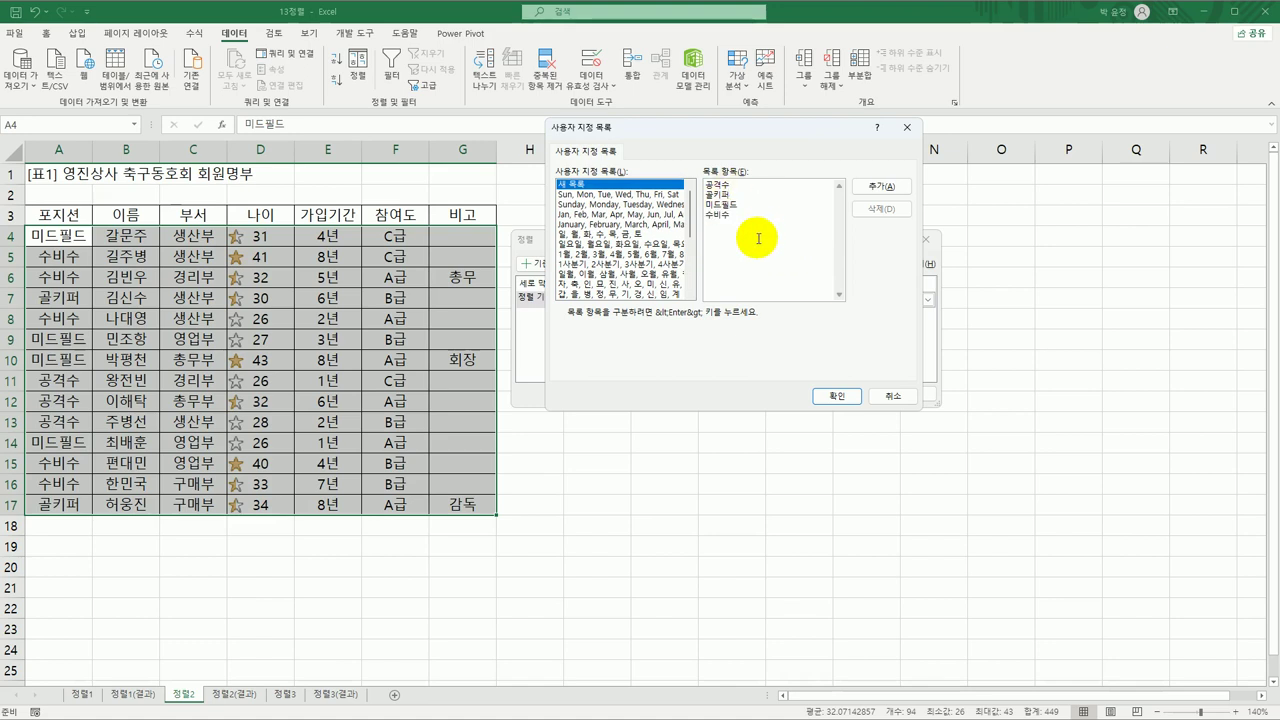
type("수비수")
left_click(756, 235)
left_click(873, 187)
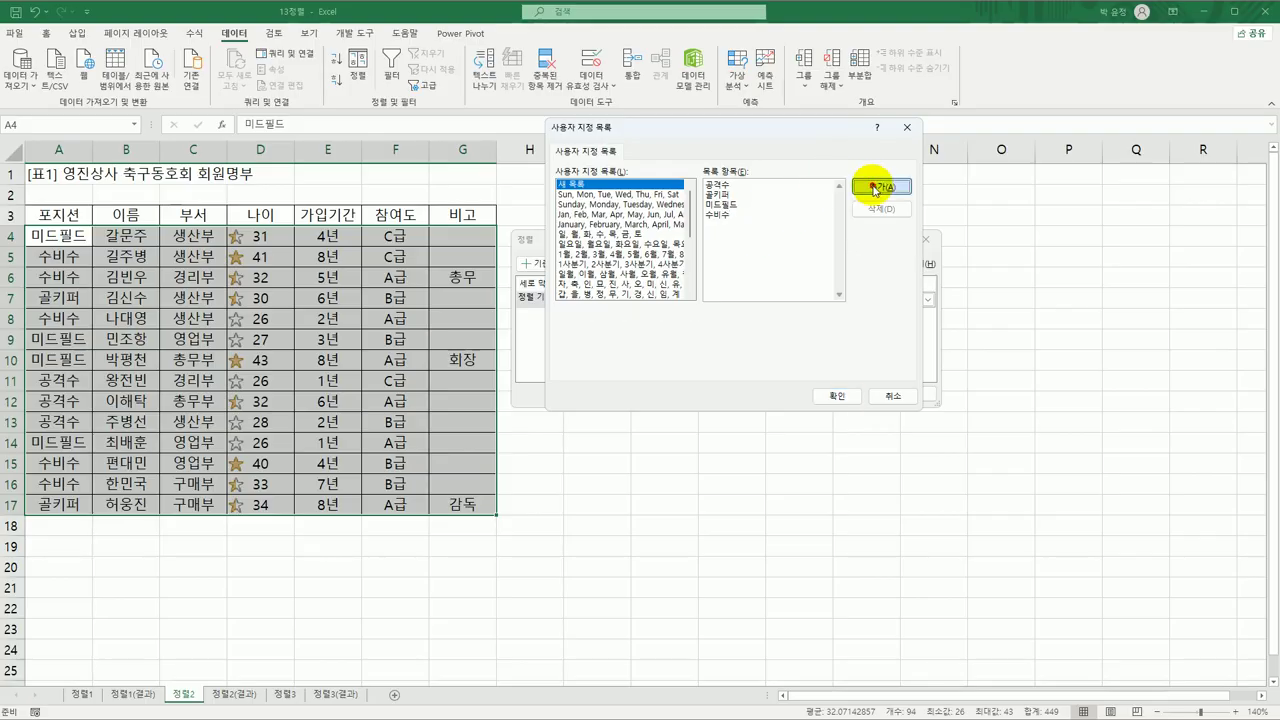
Step: Choose the custom list 공격수, 골키퍼, 미드필드, 수비수 as the sort order of the 포지션 key
left_click_drag(689, 203, 689, 258)
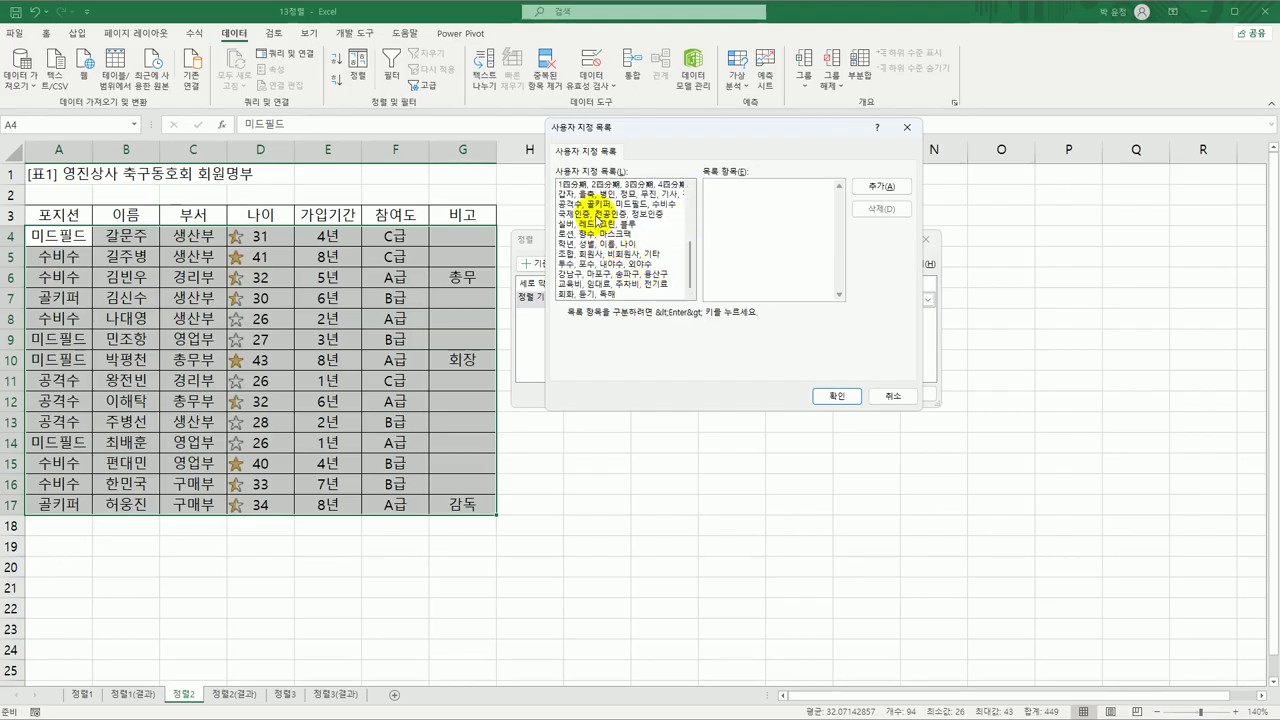
left_click(600, 204)
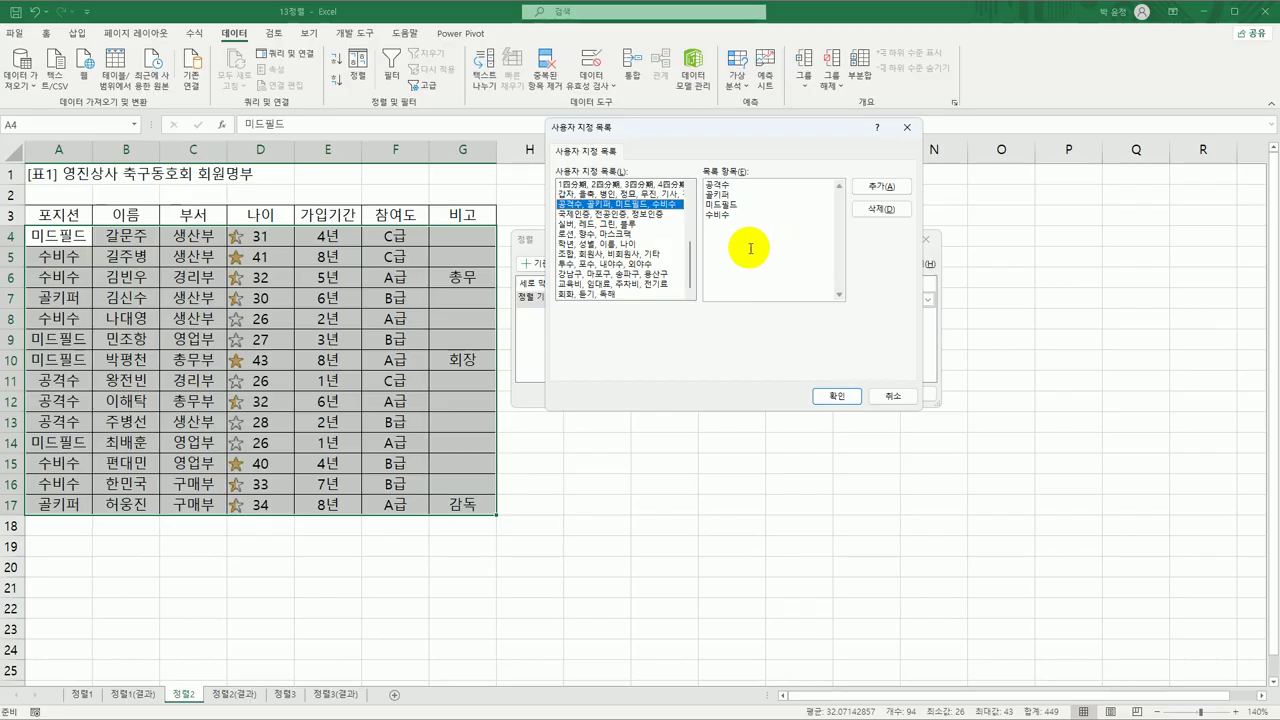
left_click(821, 400)
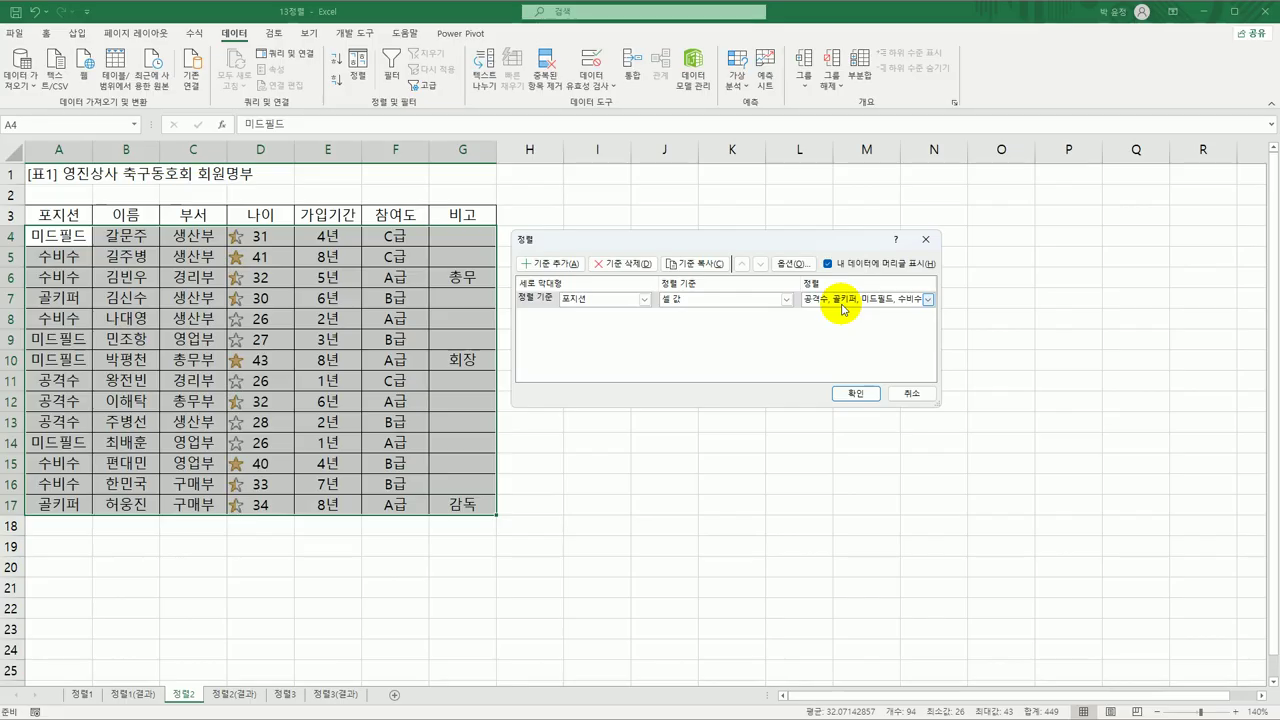
Step: Add a second sort level on 나이 by conditional formatting icon, with the full gold star placed on top
left_click(552, 267)
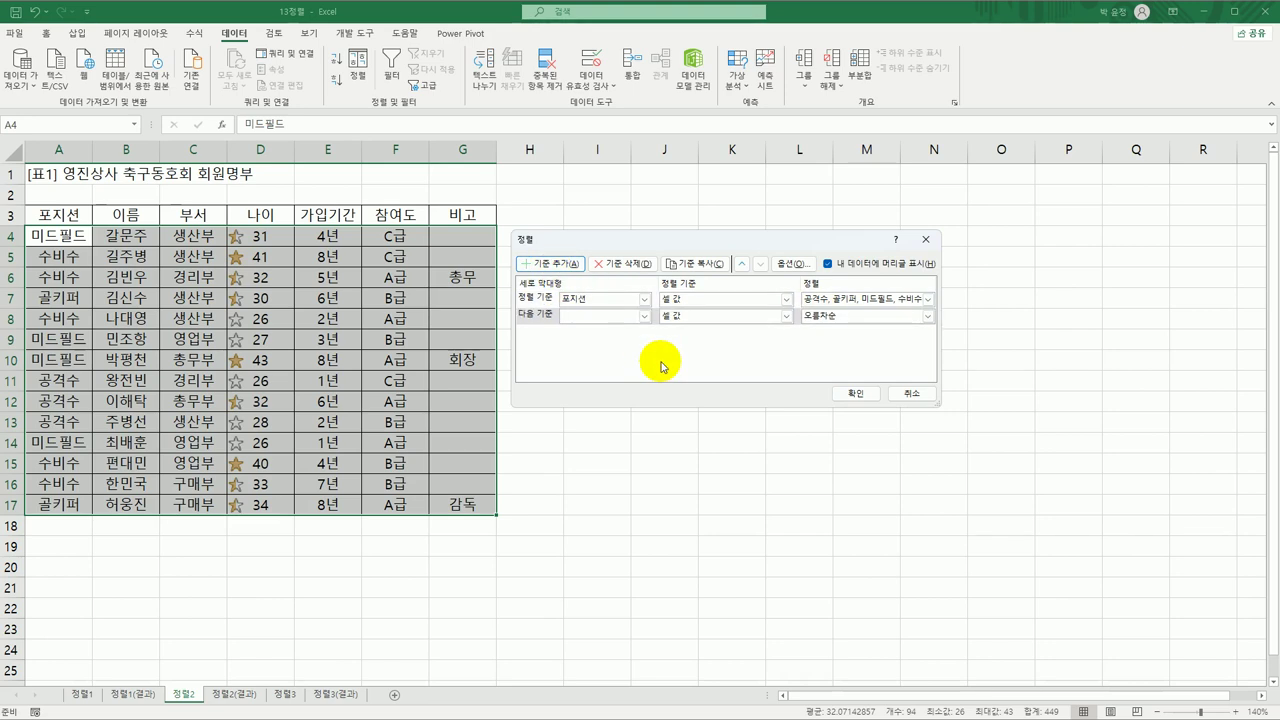
left_click(644, 316)
left_click(630, 367)
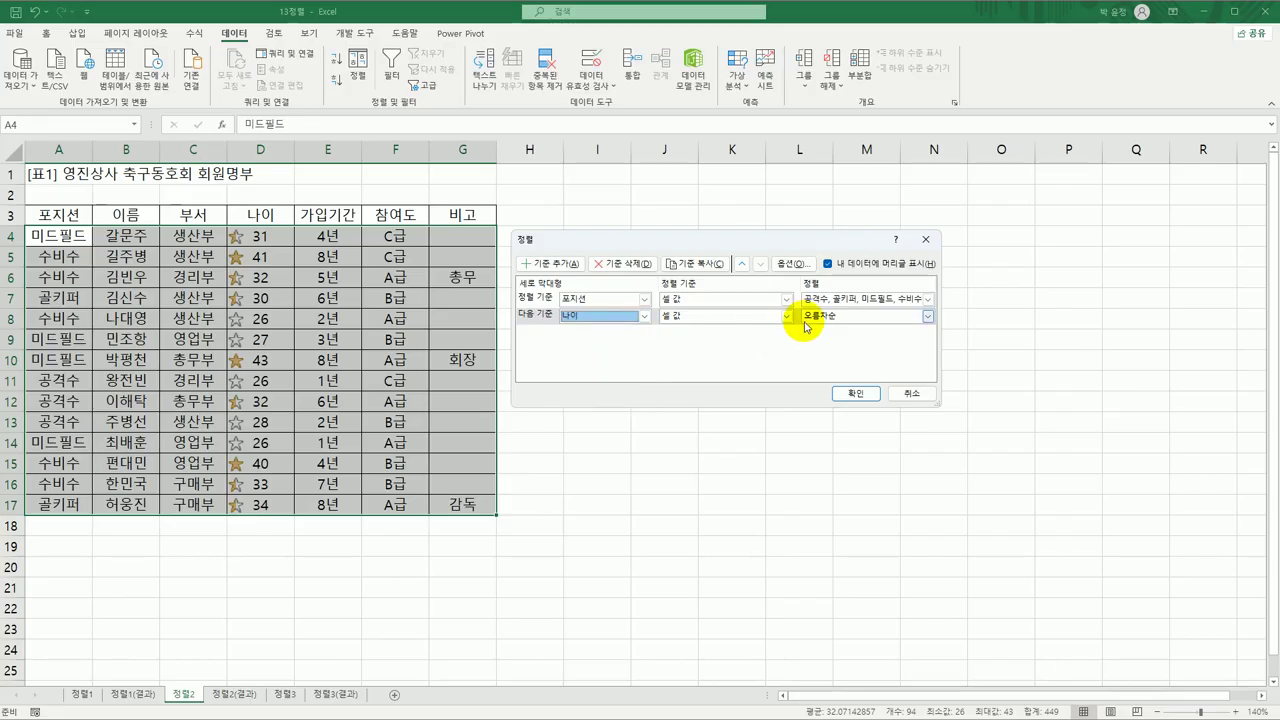
left_click(787, 316)
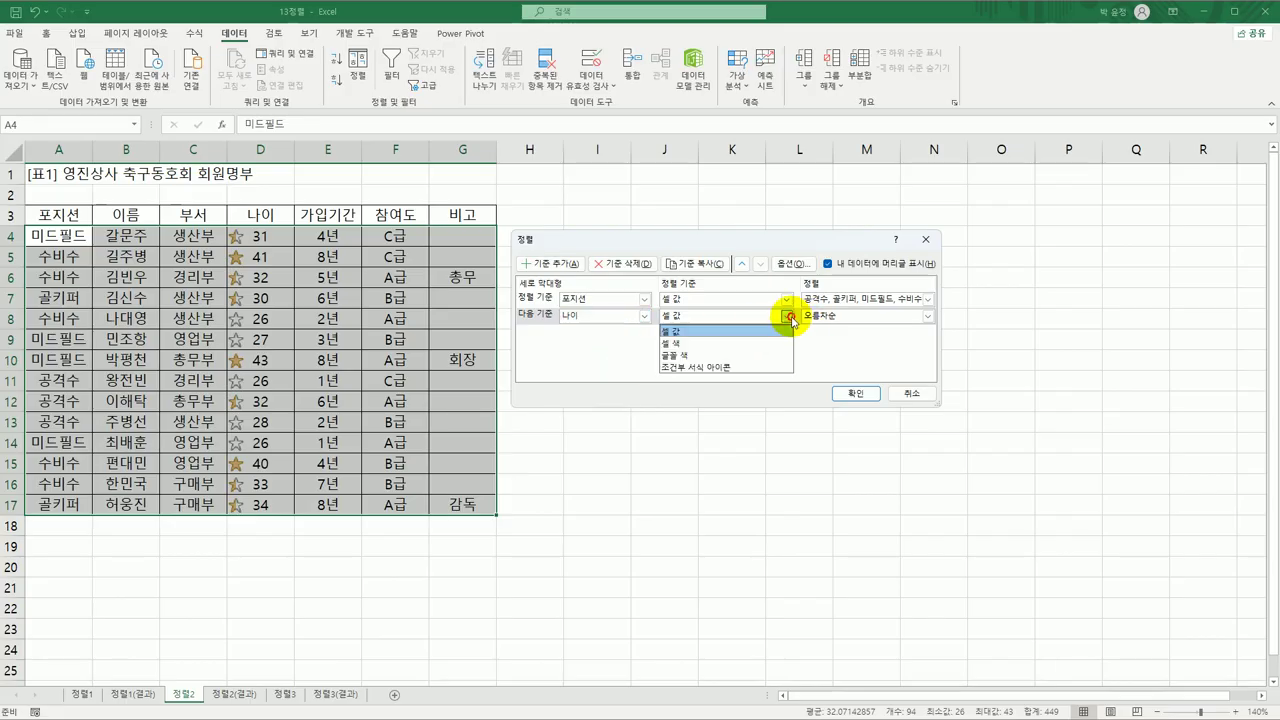
left_click(748, 368)
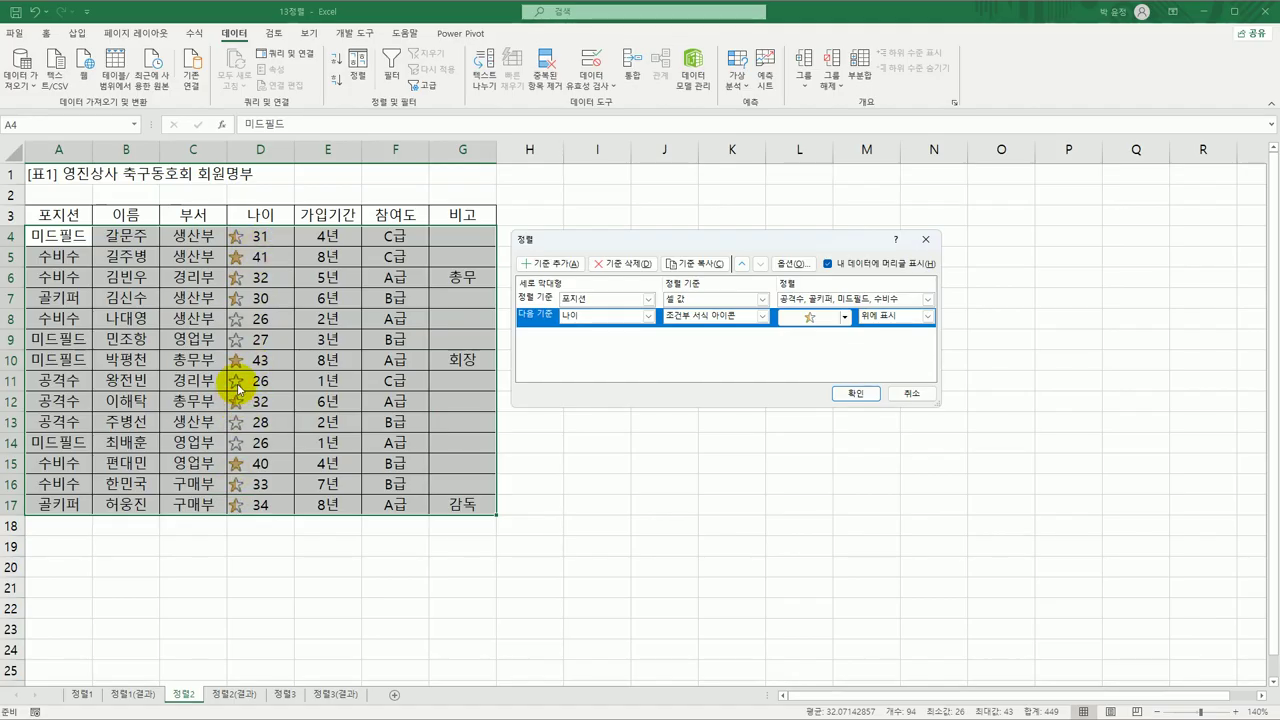
left_click(848, 322)
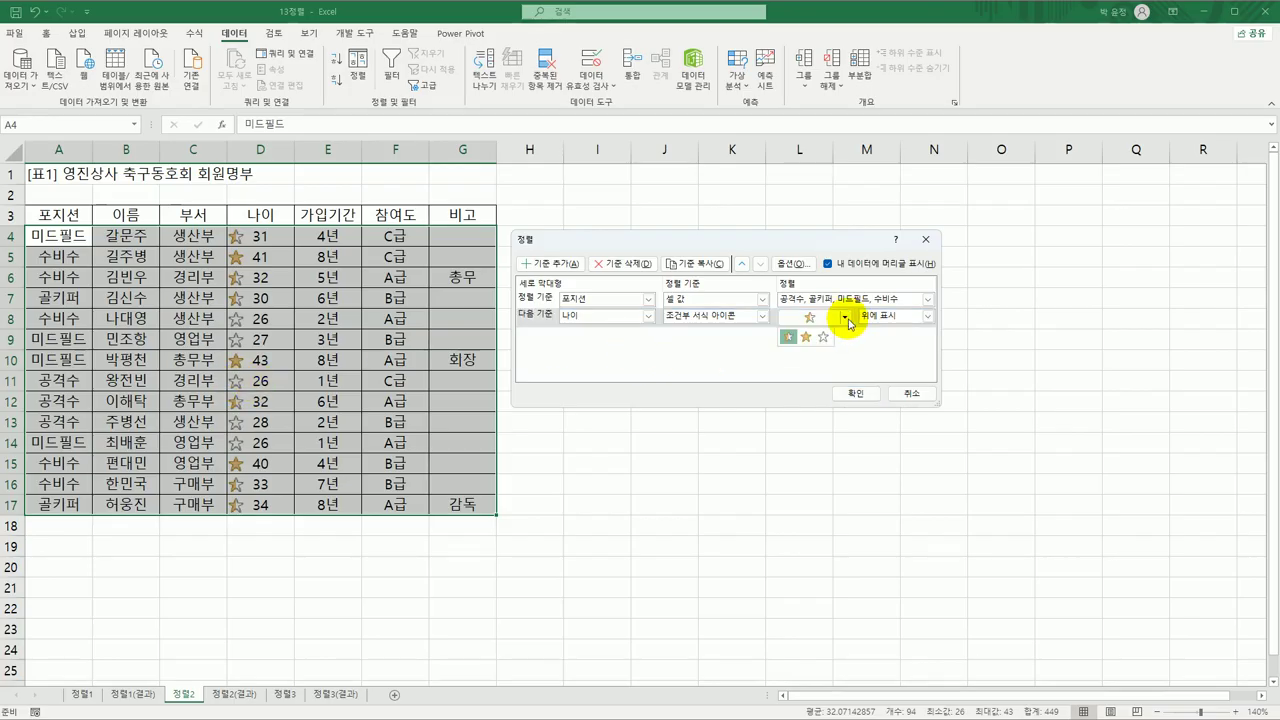
left_click(806, 344)
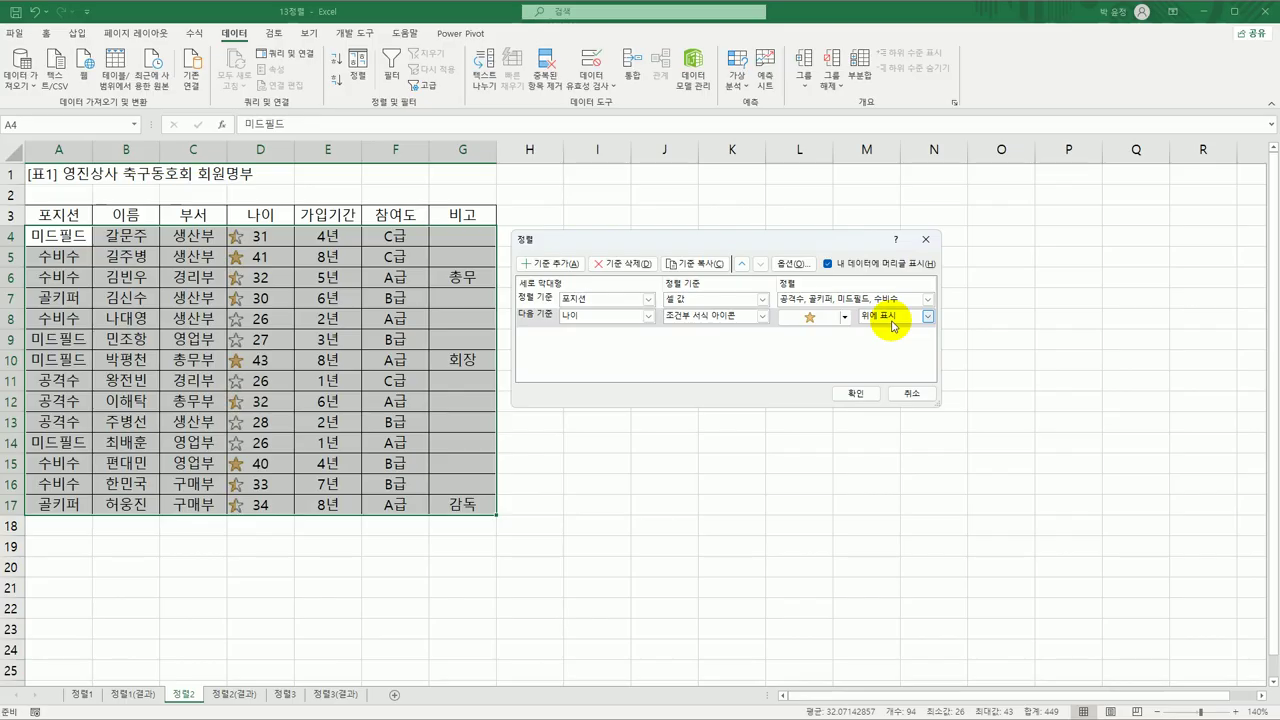
Step: Add a third sort level on 나이 by conditional formatting icon, with the silver star placed at the bottom, and apply the sort
left_click(548, 263)
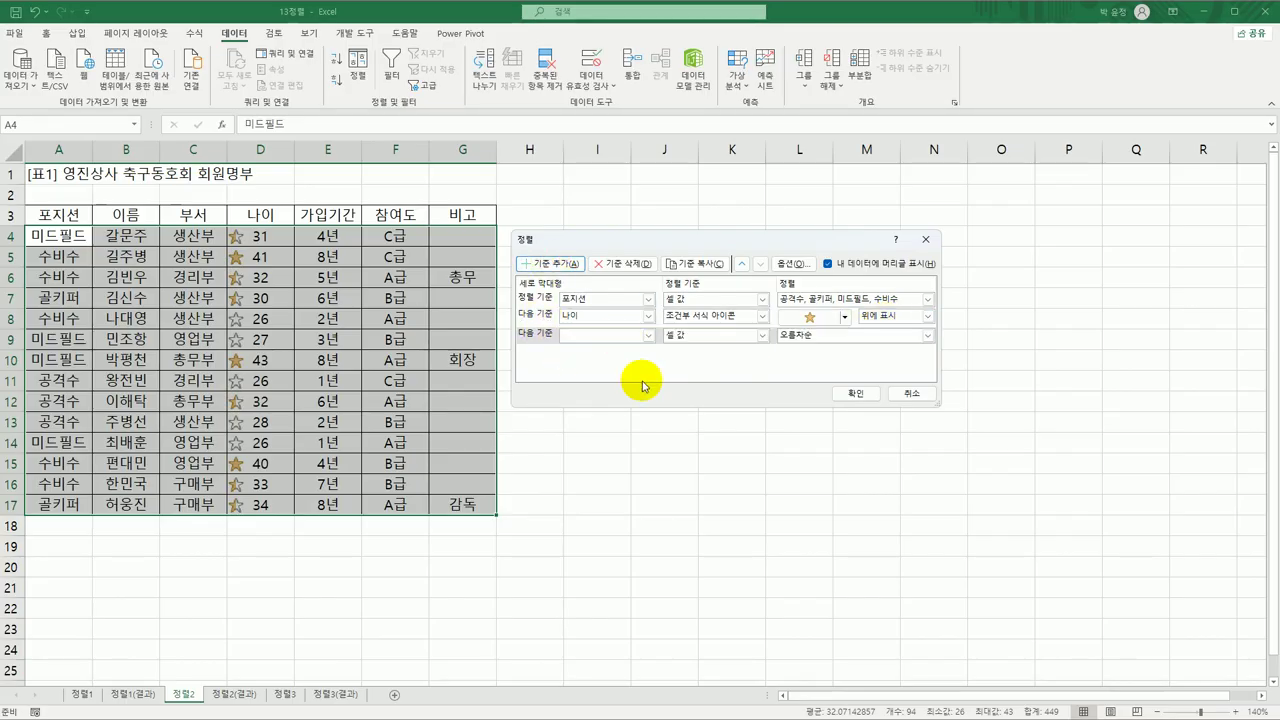
left_click(648, 335)
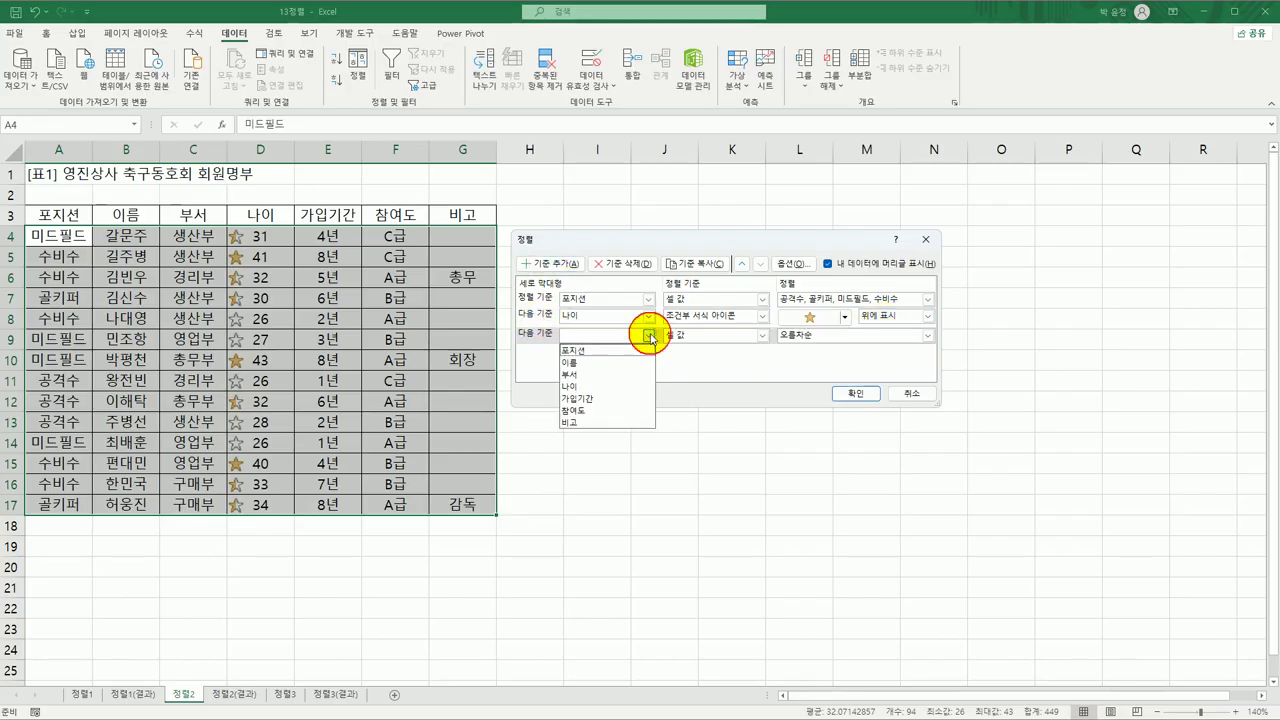
left_click(575, 384)
left_click(761, 335)
left_click(725, 385)
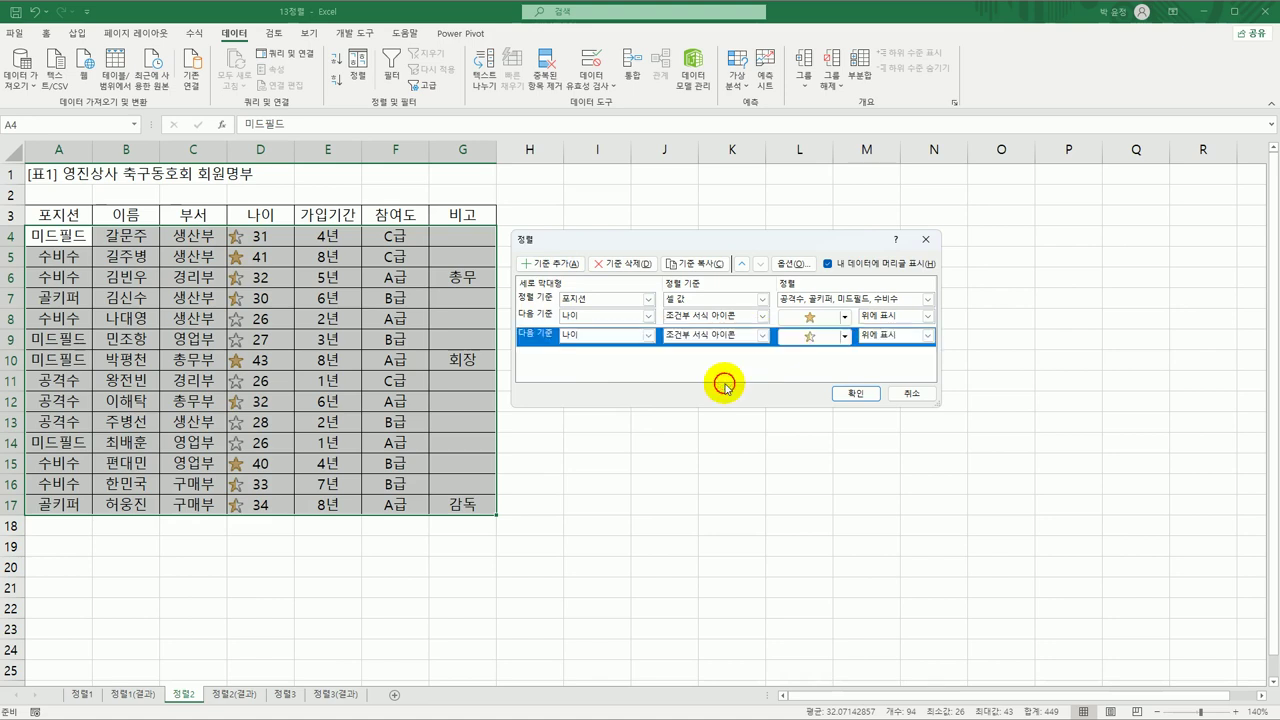
left_click(845, 336)
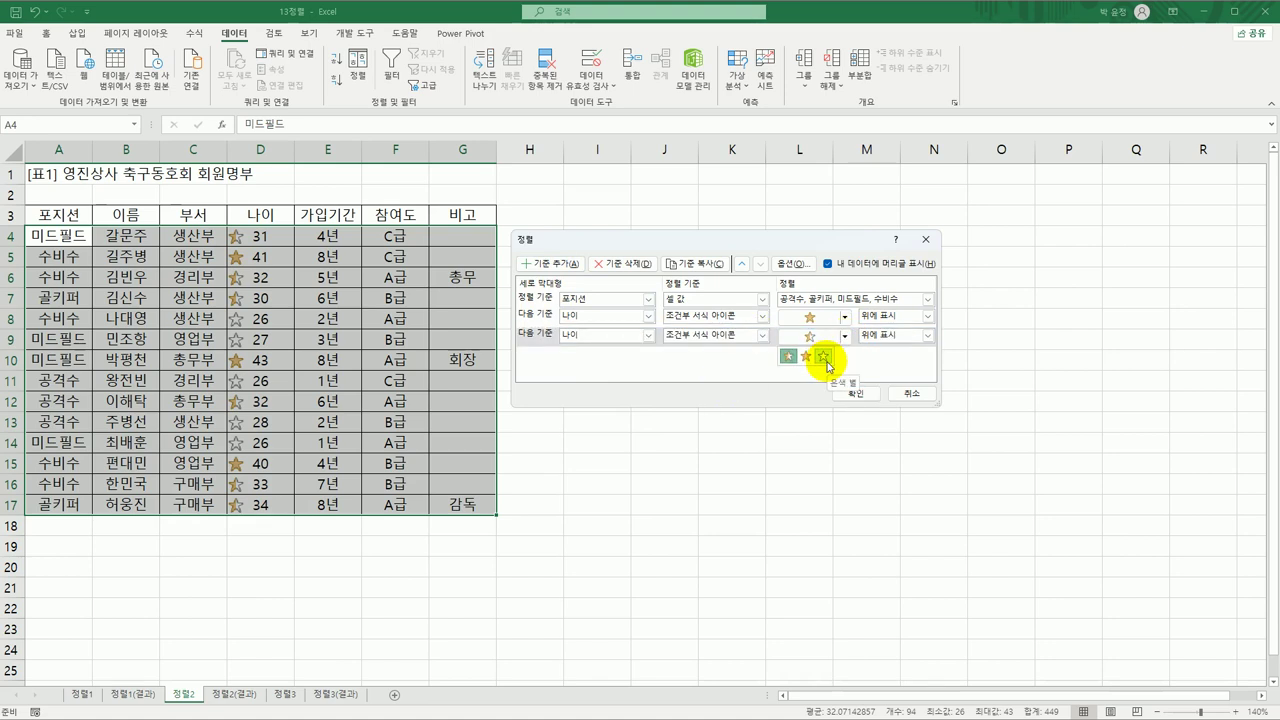
left_click(825, 360)
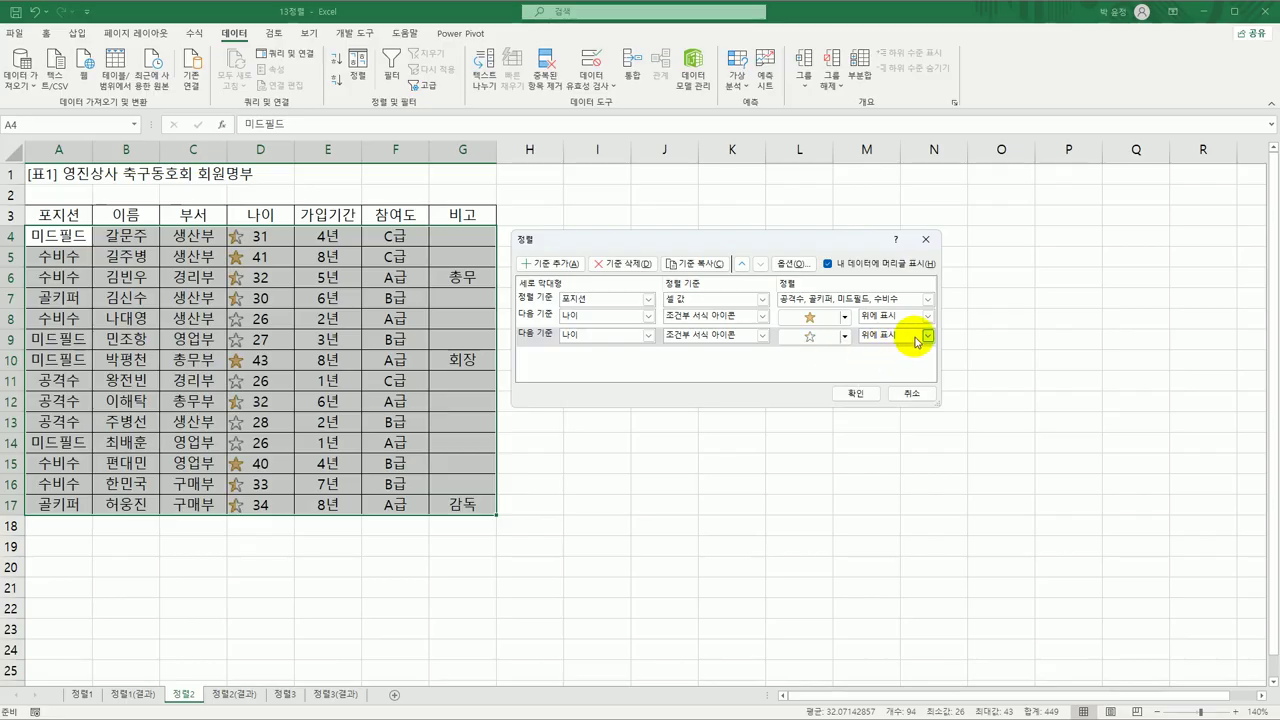
left_click(928, 335)
left_click(913, 363)
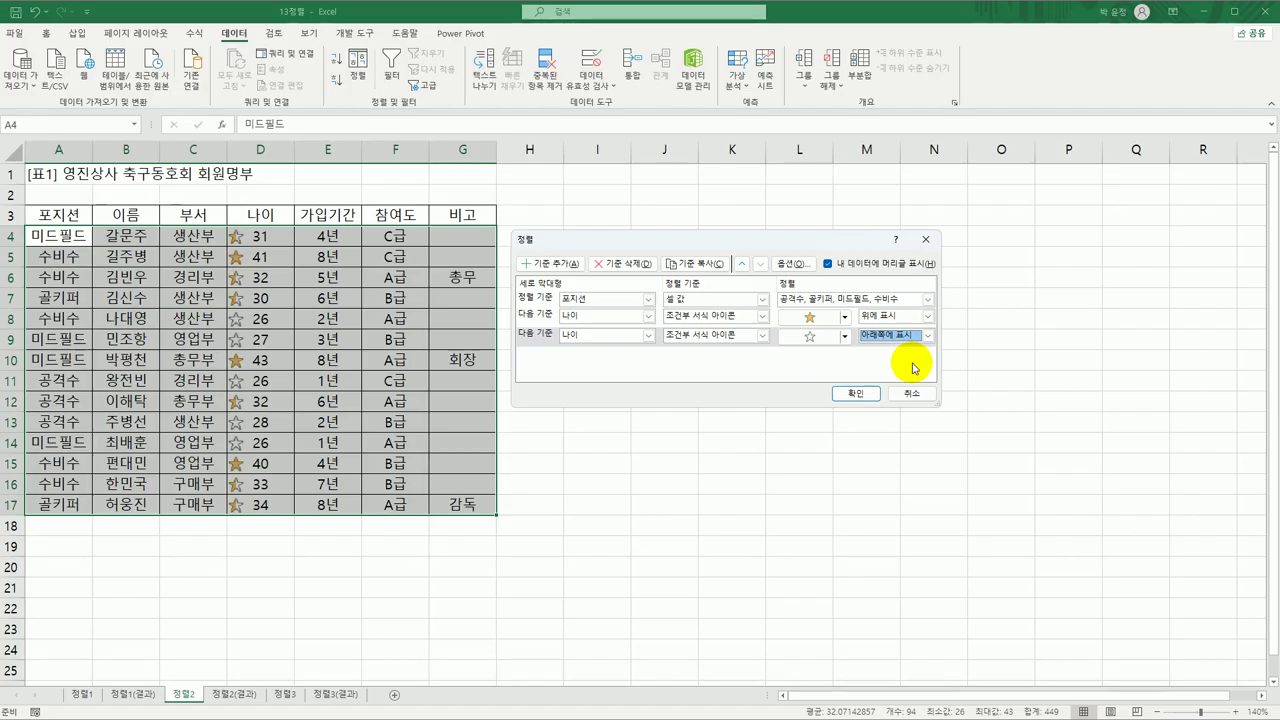
left_click(856, 393)
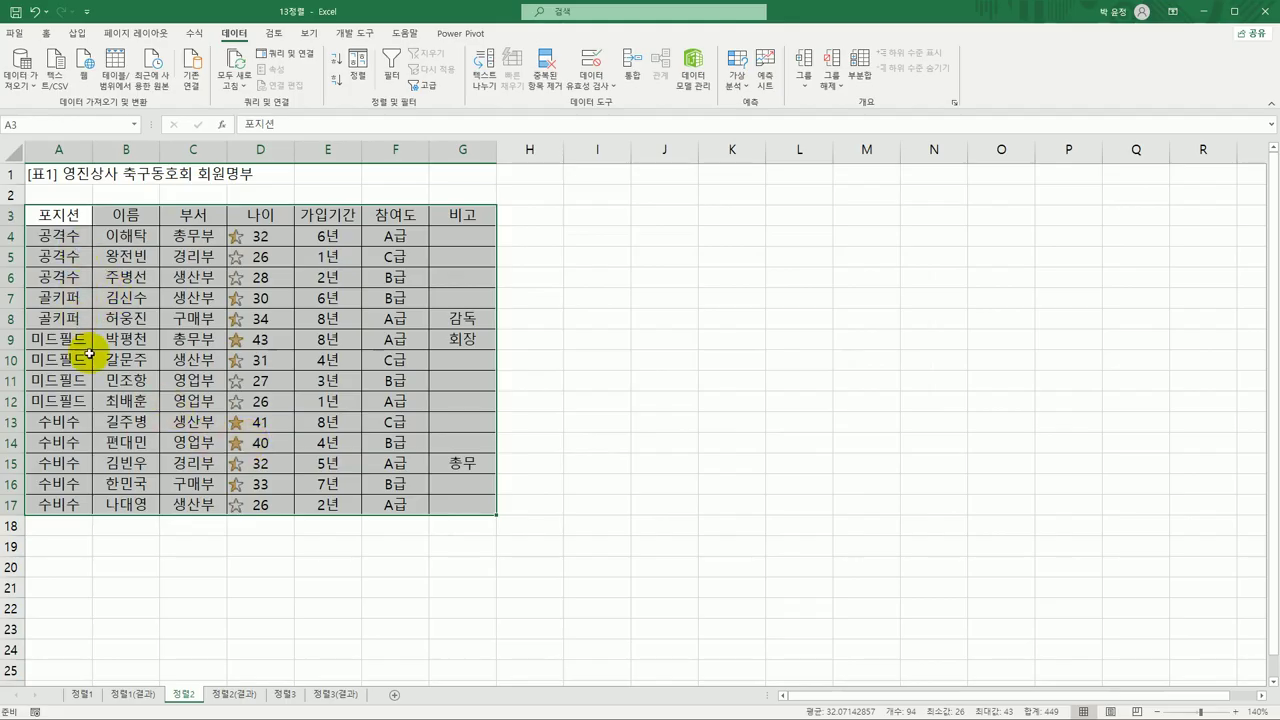
Step: Check the order of the 포지션 groups and their 나이 star icons, and compare the table with the 정렬2(결과) sheet
left_click(75, 515)
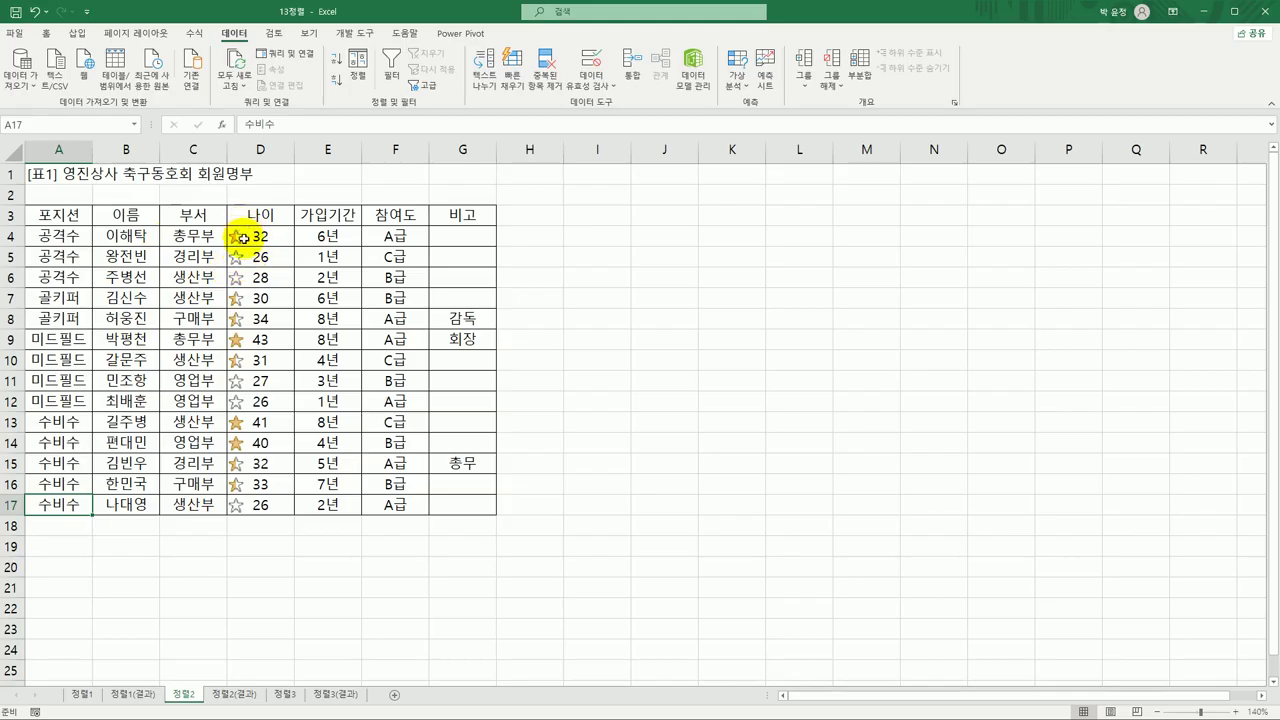
left_click_drag(244, 258, 250, 279)
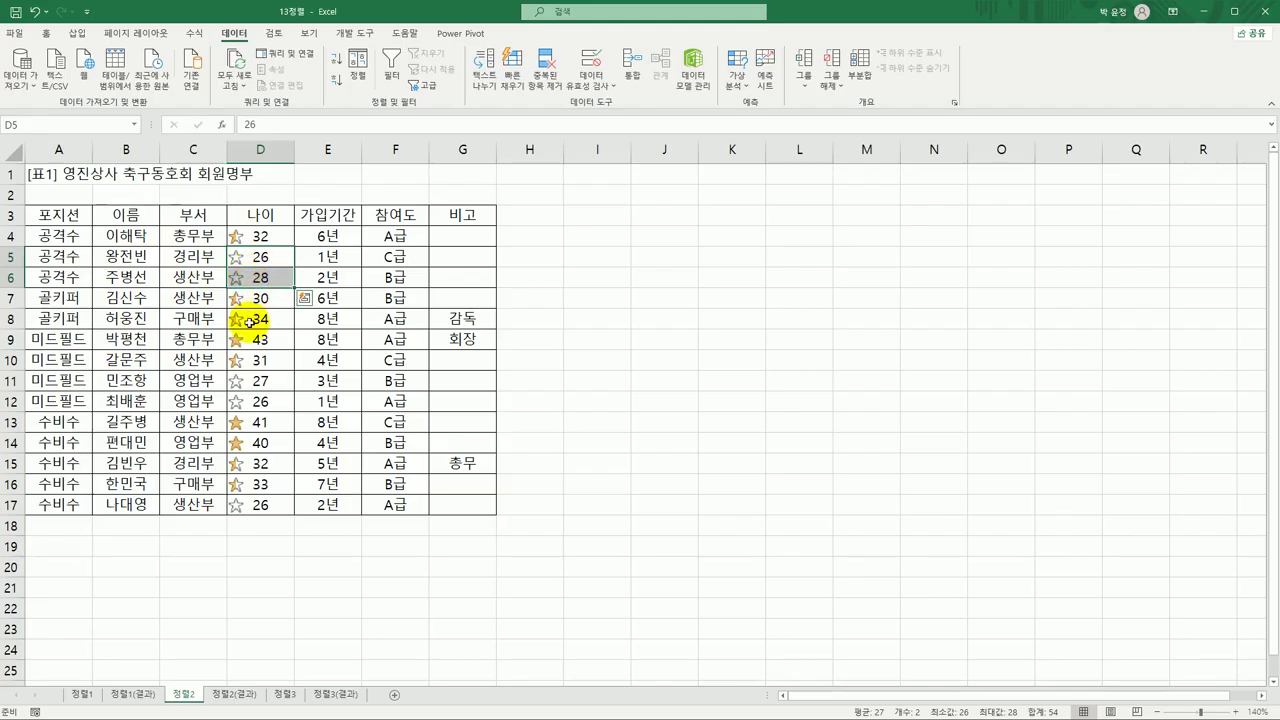
left_click_drag(60, 338, 258, 403)
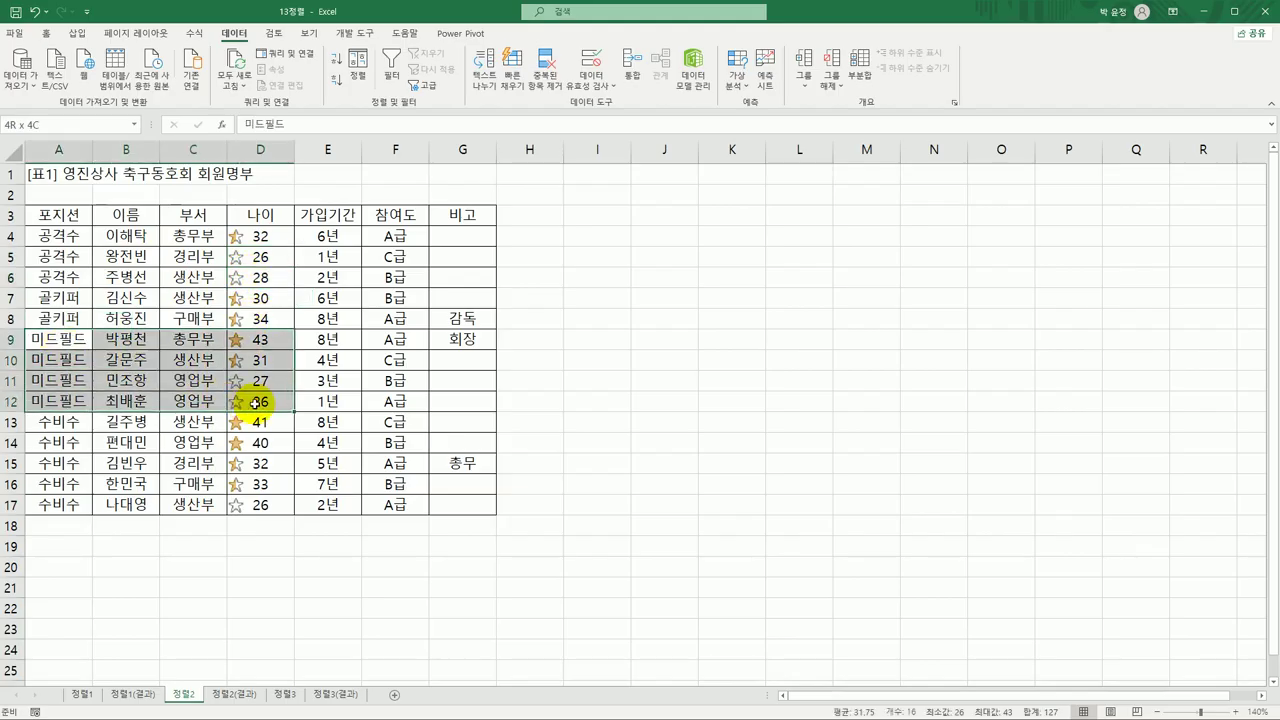
left_click(254, 337)
left_click_drag(254, 337, 252, 400)
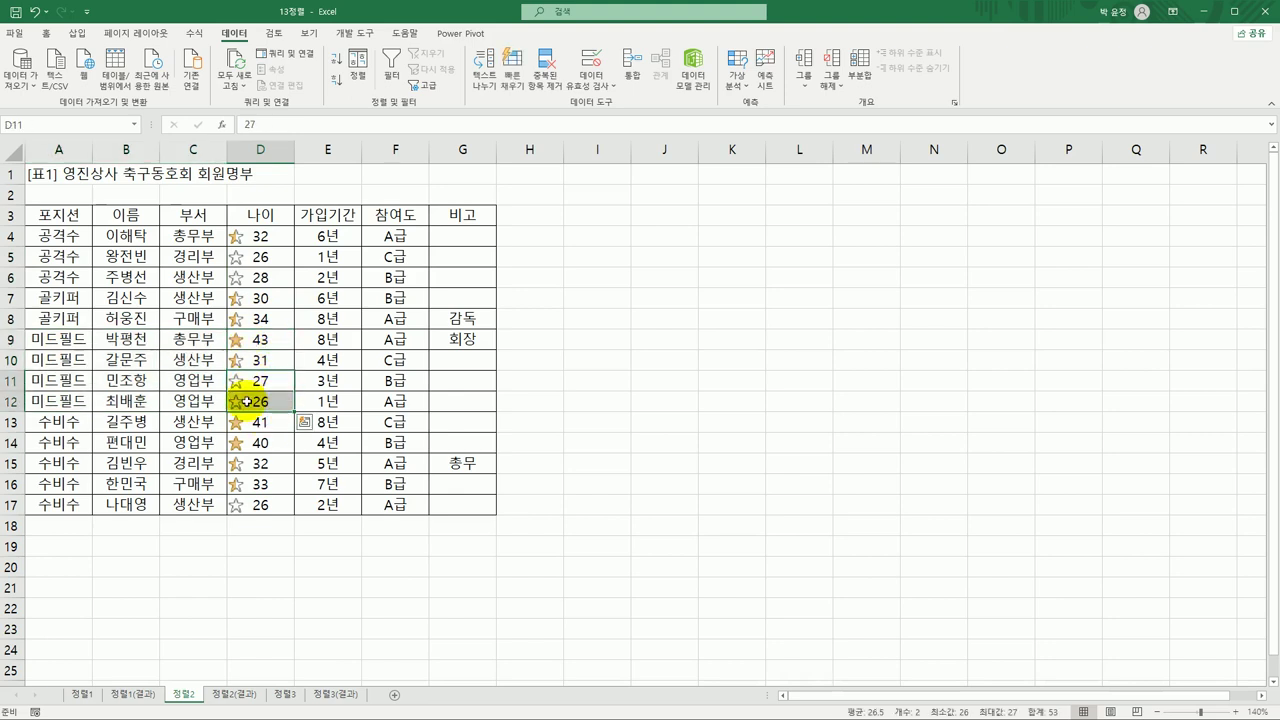
left_click_drag(254, 338, 265, 393)
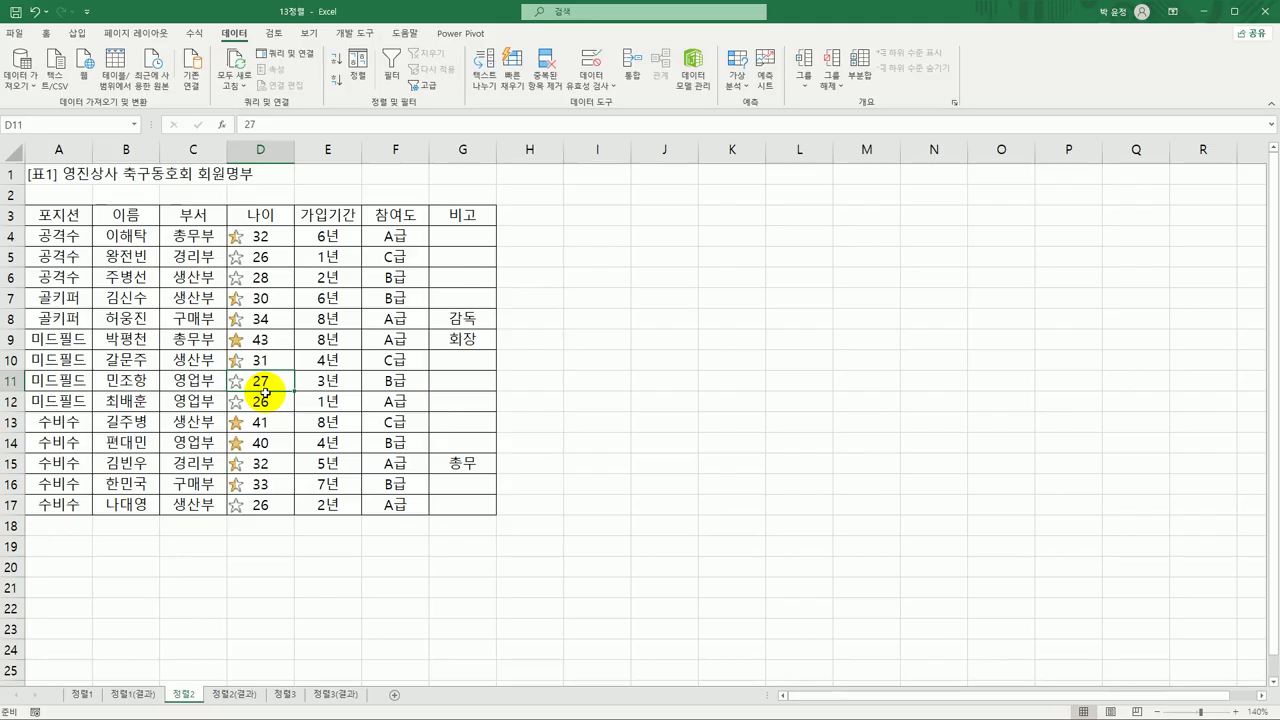
left_click(240, 694)
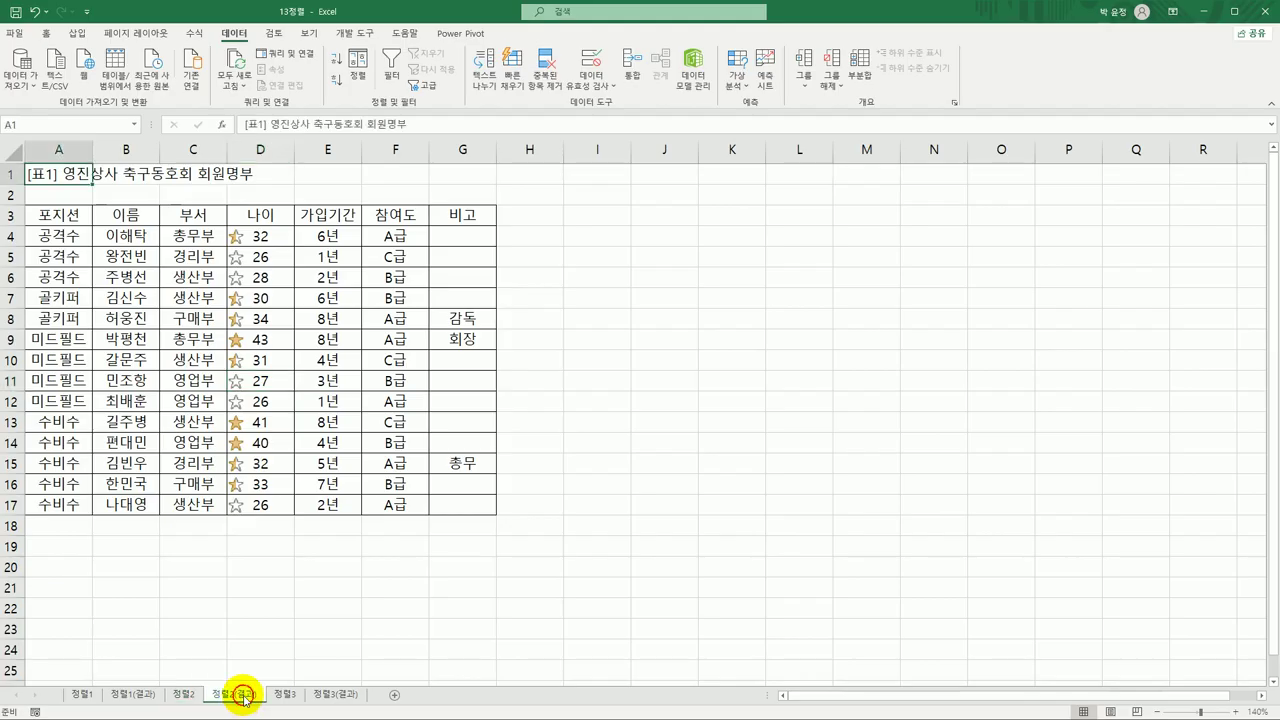
left_click(172, 694)
left_click(231, 697)
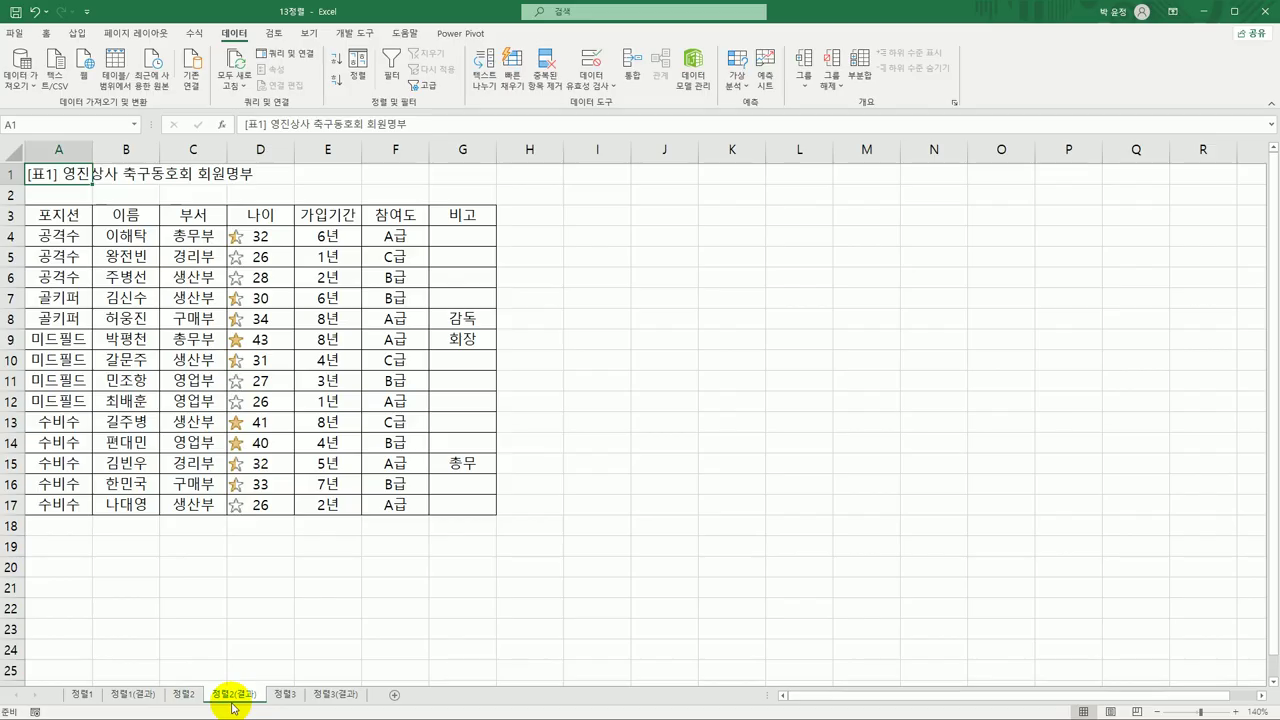
Step: On the 정렬3 sheet, select the 듣기, 독해 and 회화 columns including their headers, B3:D12
left_click(310, 590)
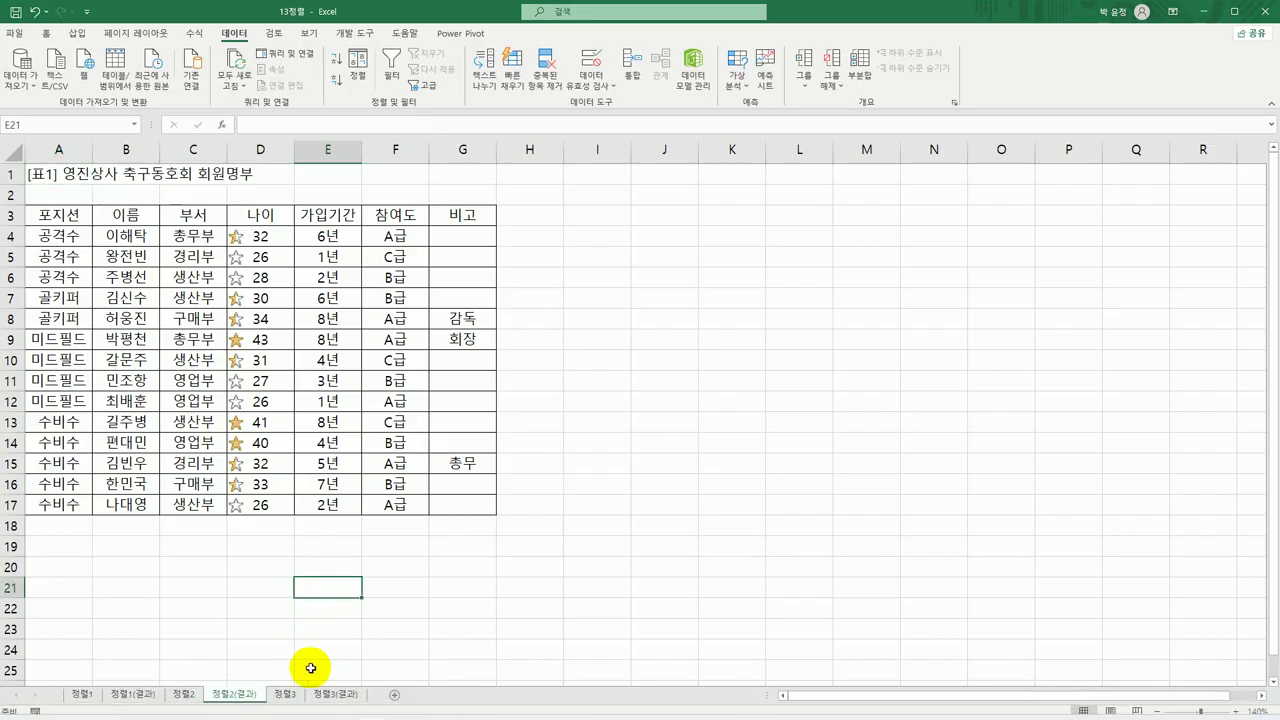
left_click(290, 695)
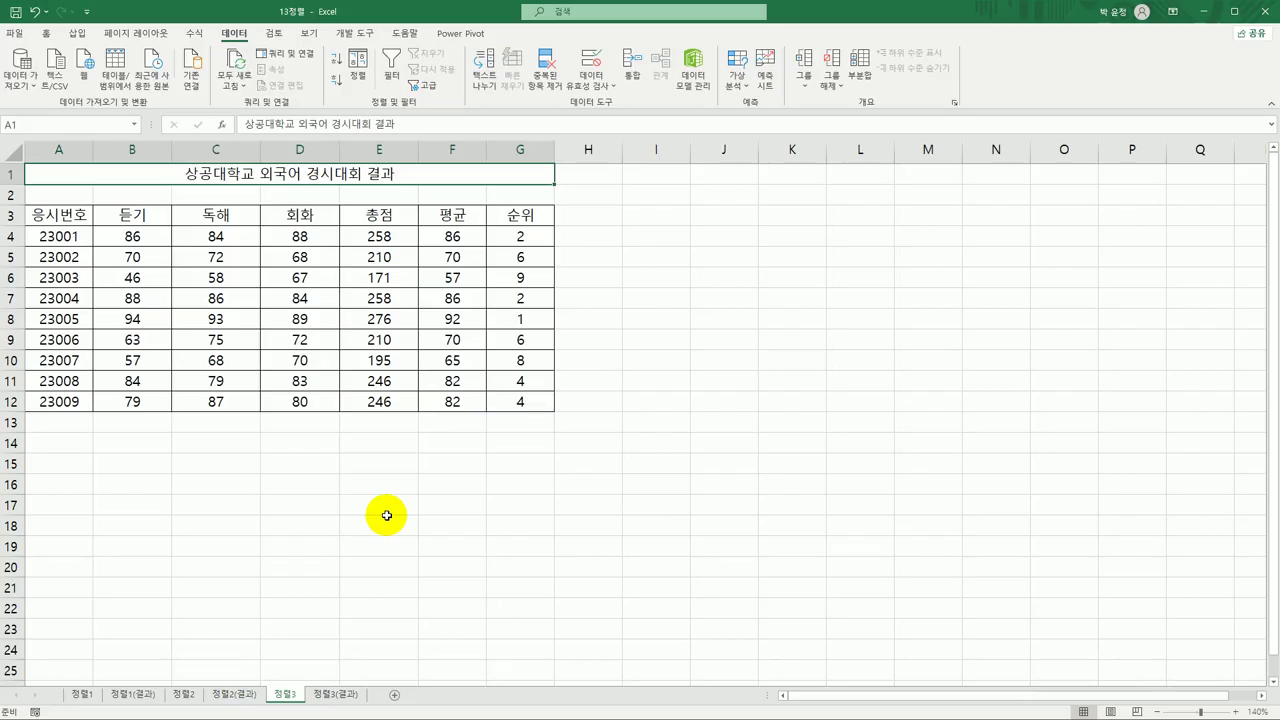
left_click(156, 220)
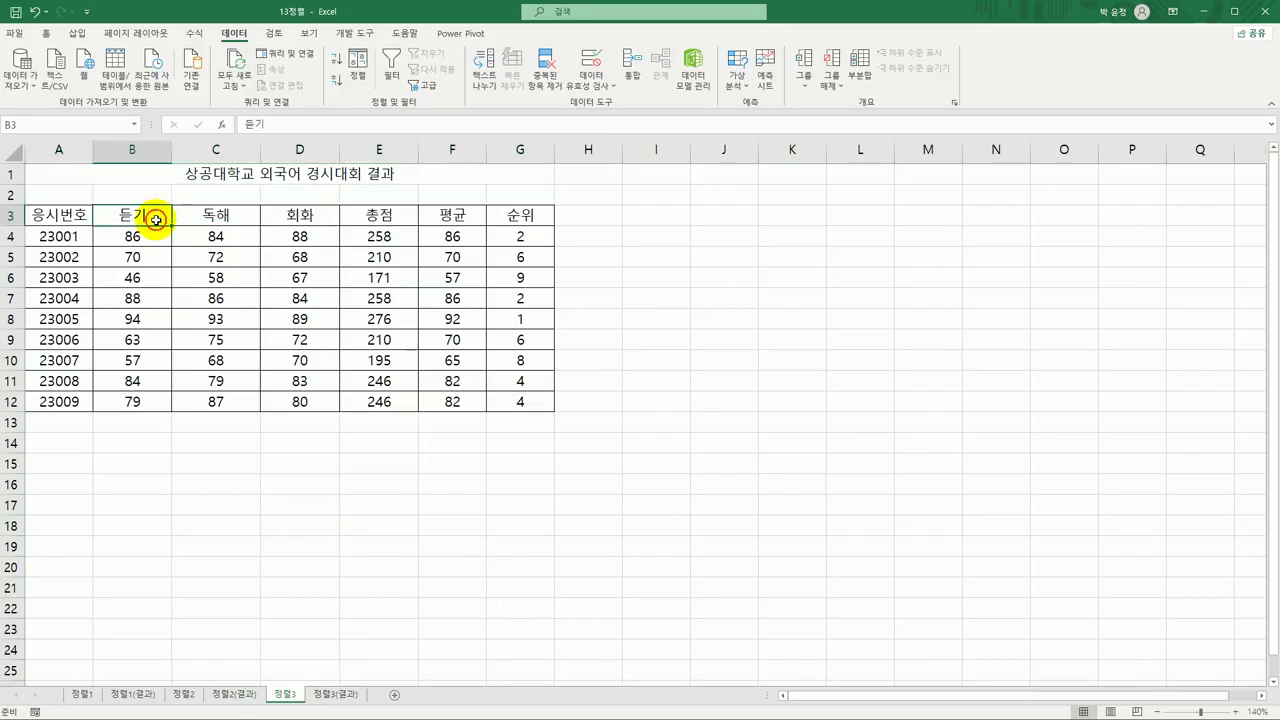
left_click_drag(156, 220, 306, 398)
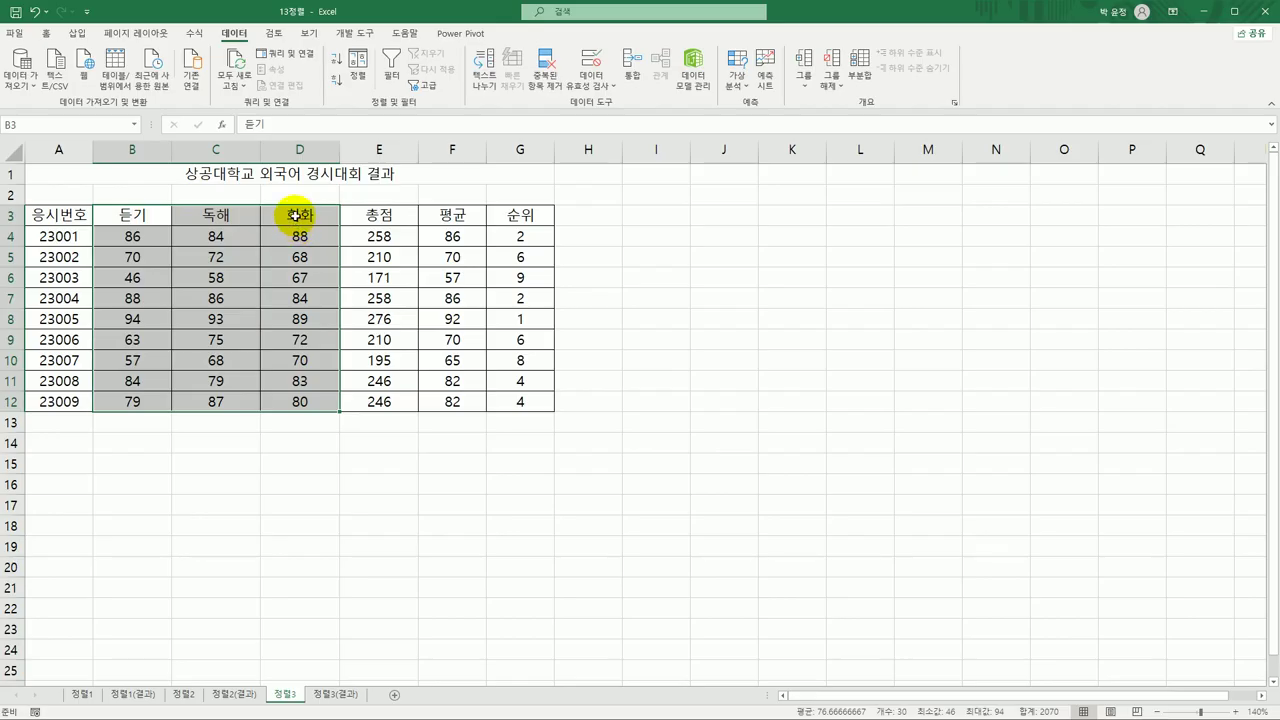
left_click_drag(300, 214, 290, 399)
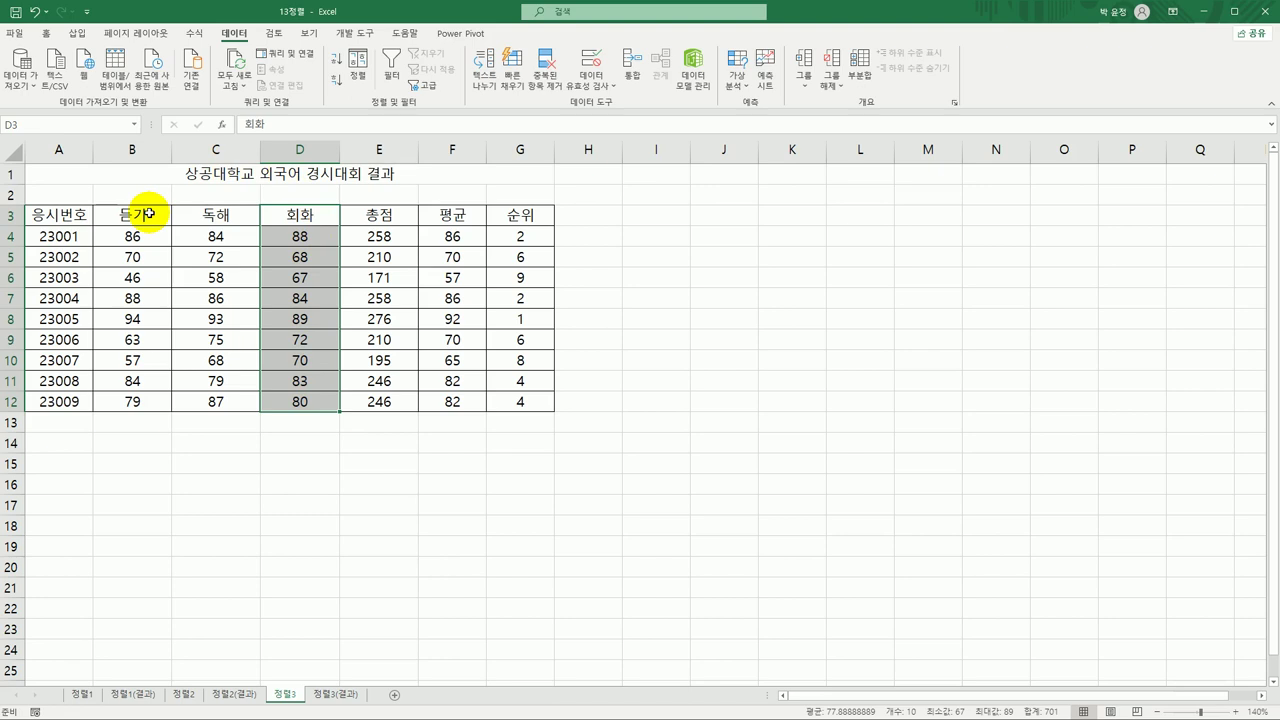
left_click_drag(148, 213, 300, 395)
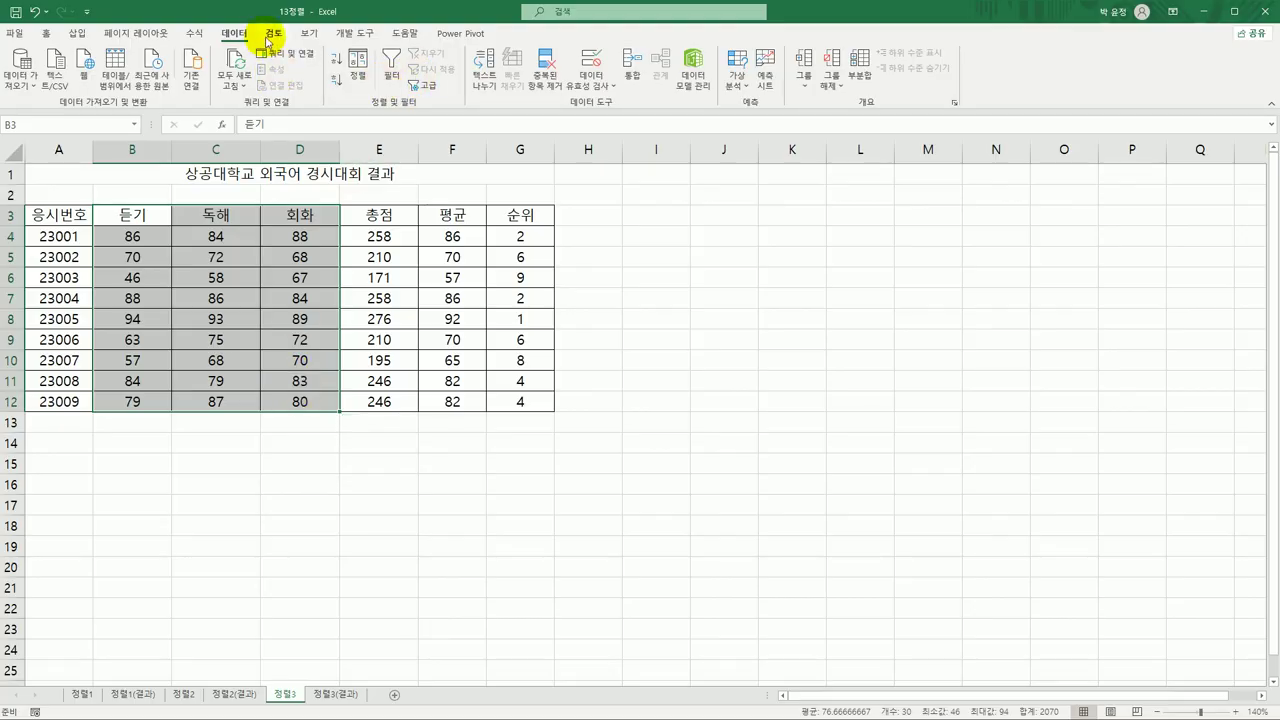
Step: Delete the existing sort level for the selected range and set the sort orientation to 왼쪽에서 오른쪽 (left to right)
left_click(357, 68)
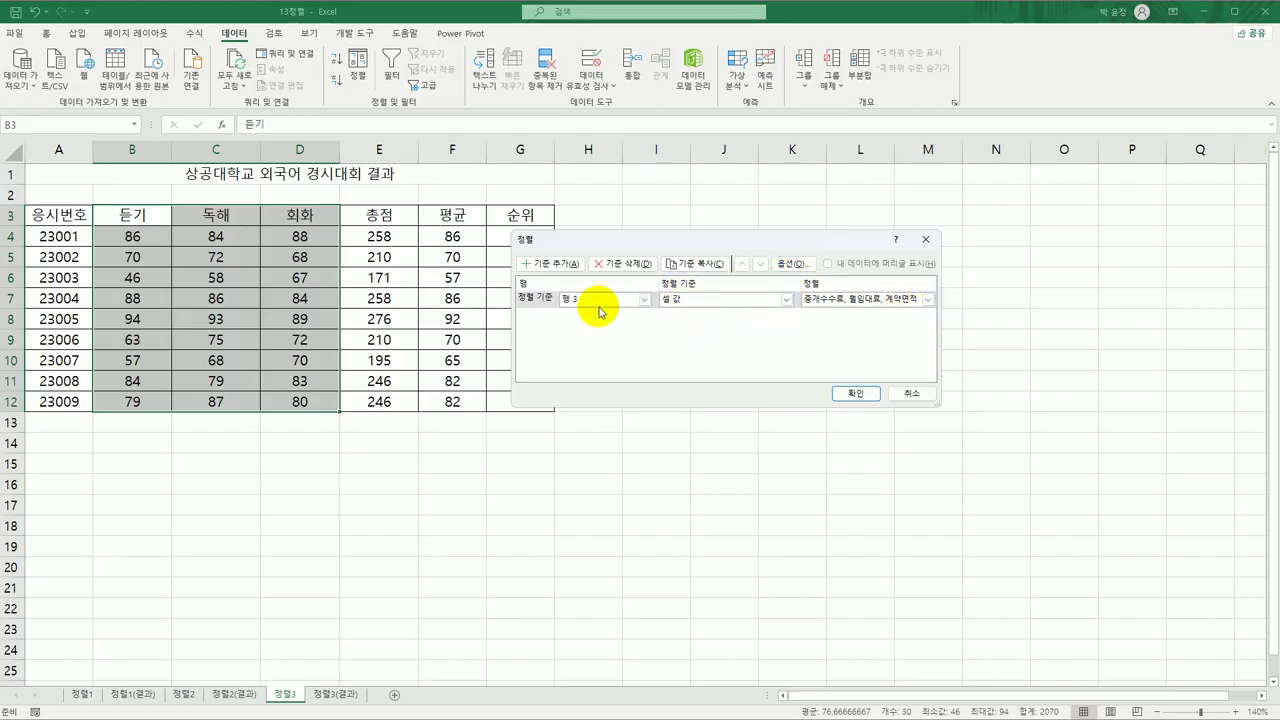
left_click(530, 296)
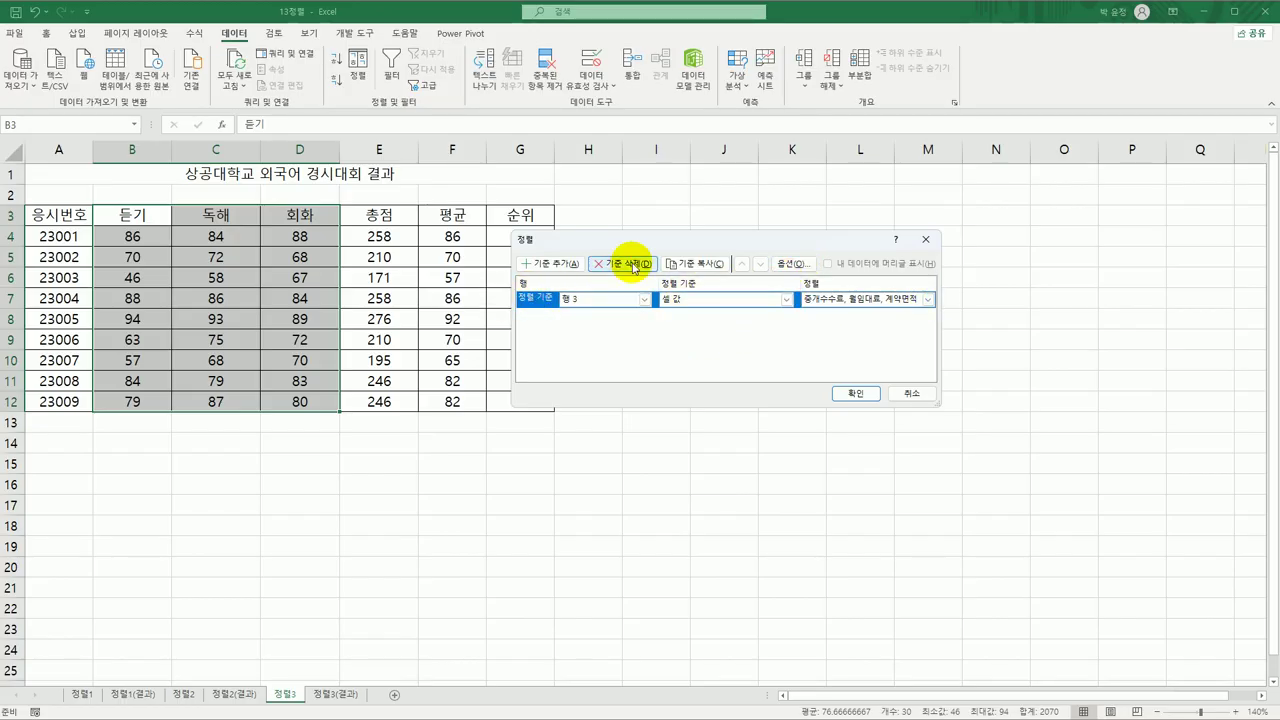
left_click(622, 263)
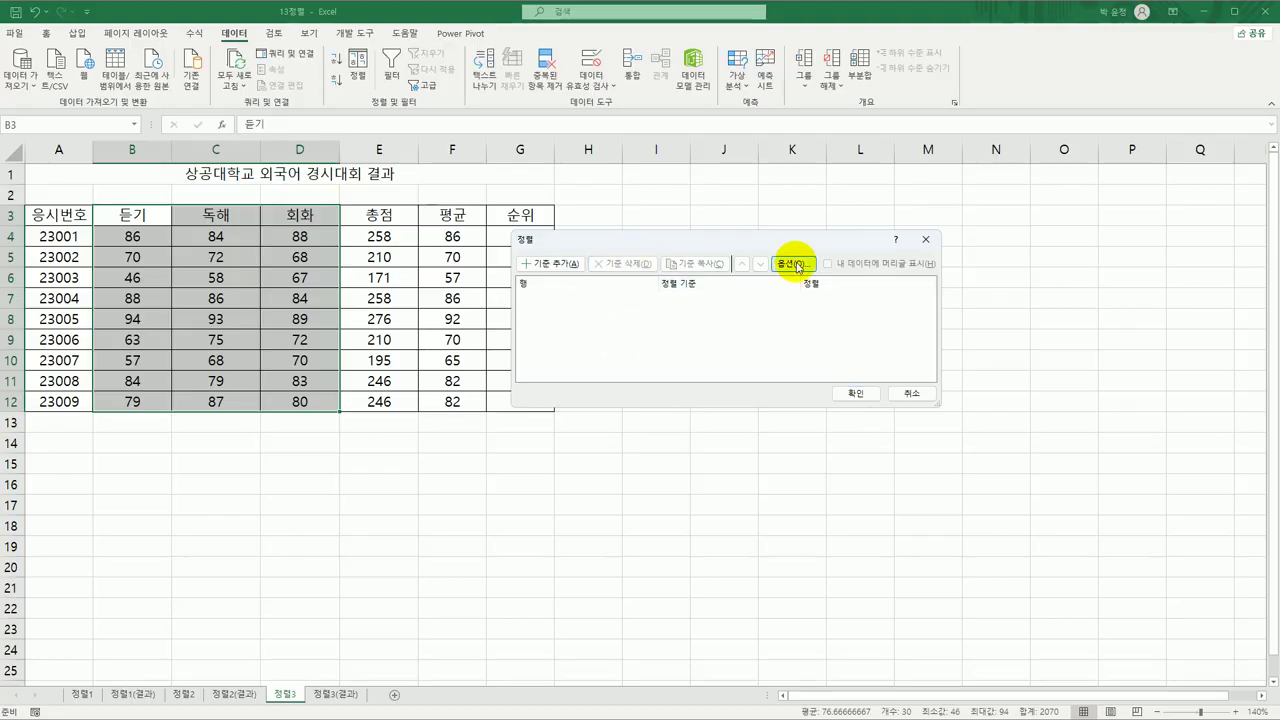
left_click(792, 264)
left_click(718, 307)
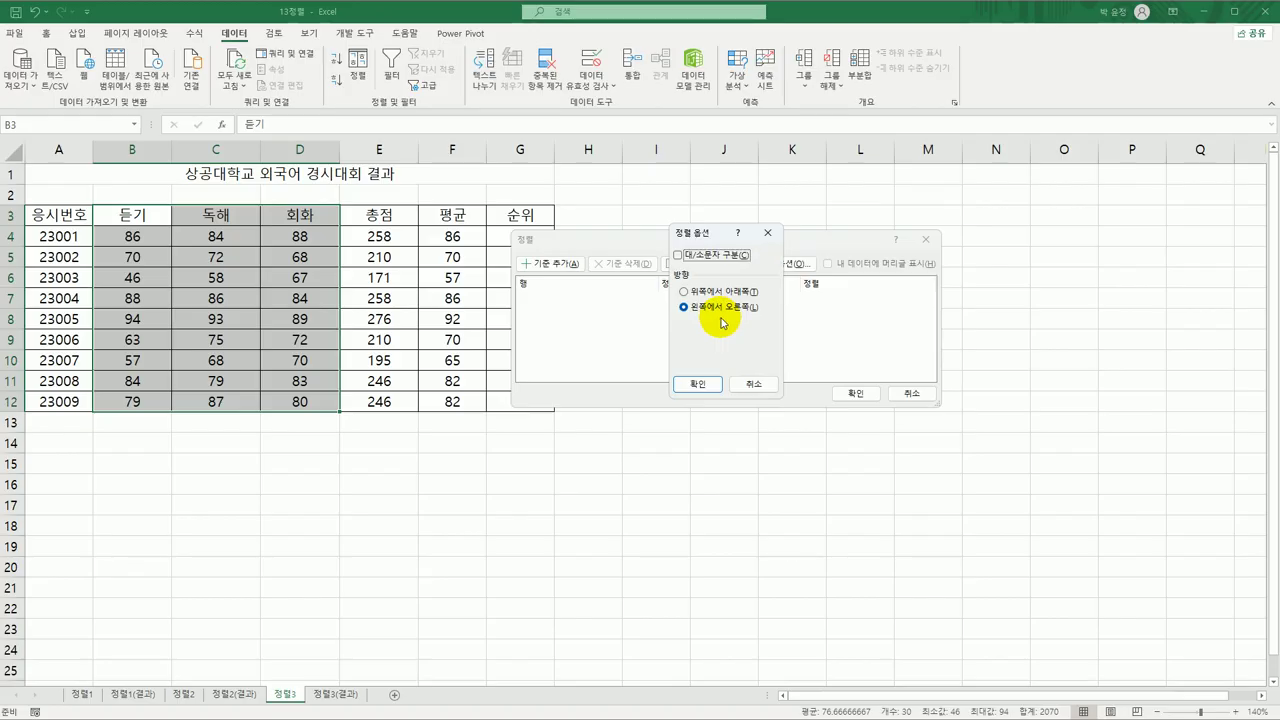
left_click(712, 291)
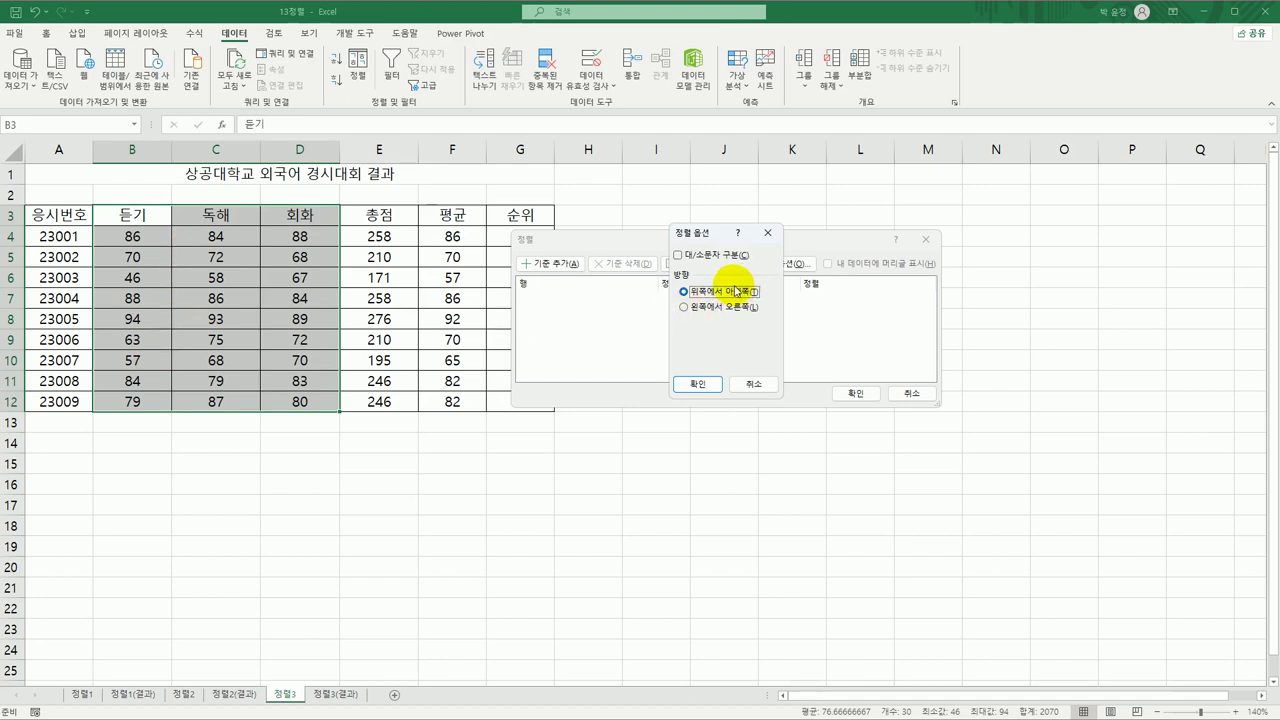
left_click(726, 312)
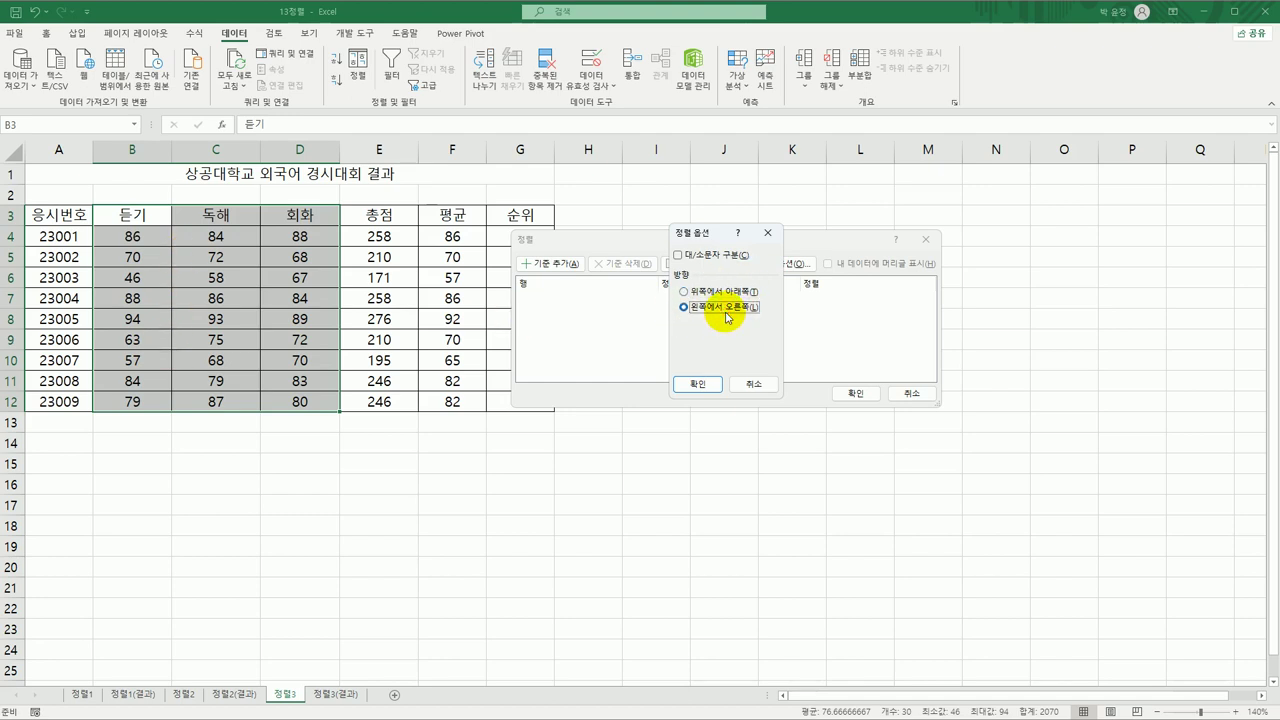
left_click(697, 384)
Step: Add a sort level that uses 행 3 (row 3) as the sort key
left_click(557, 265)
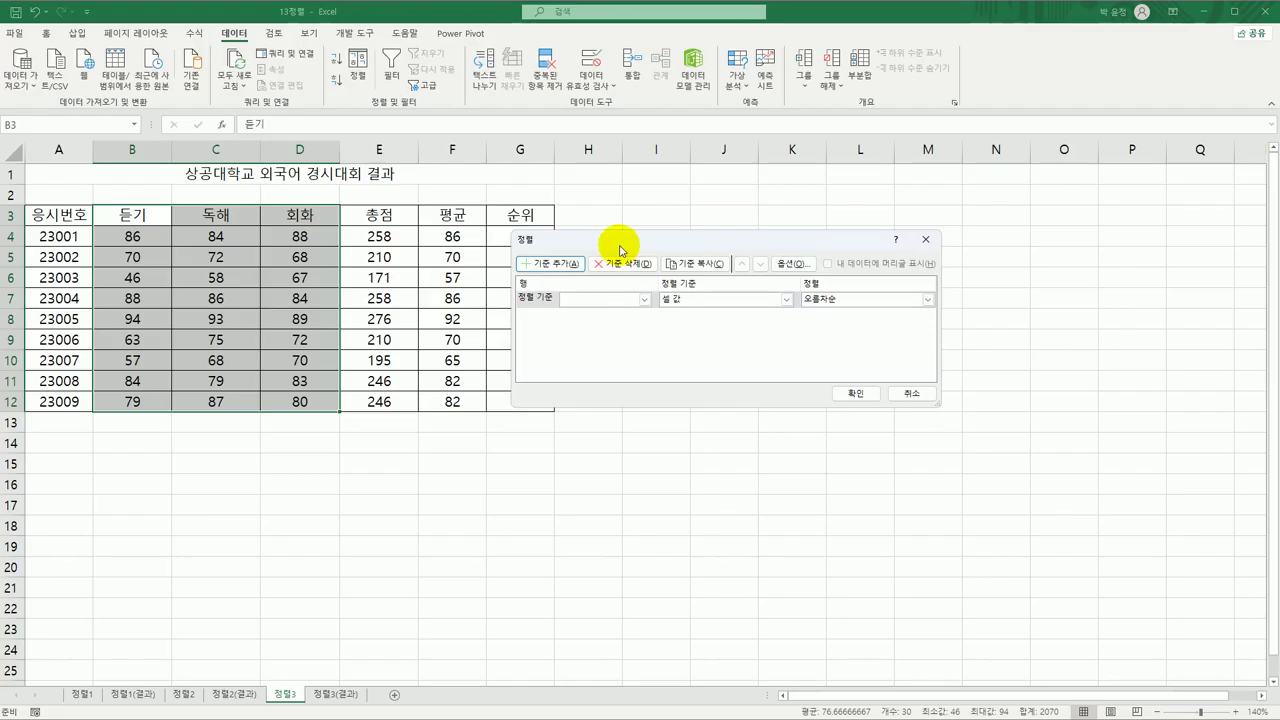
left_click_drag(620, 238, 668, 222)
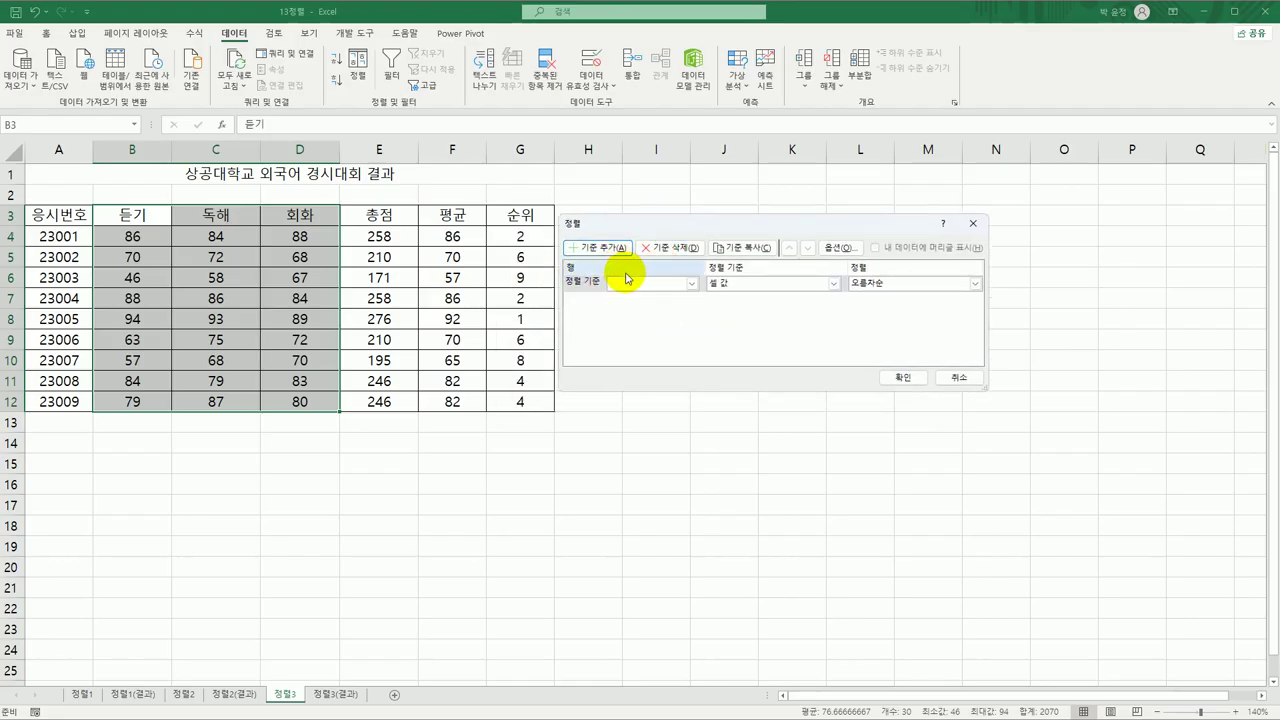
left_click(691, 283)
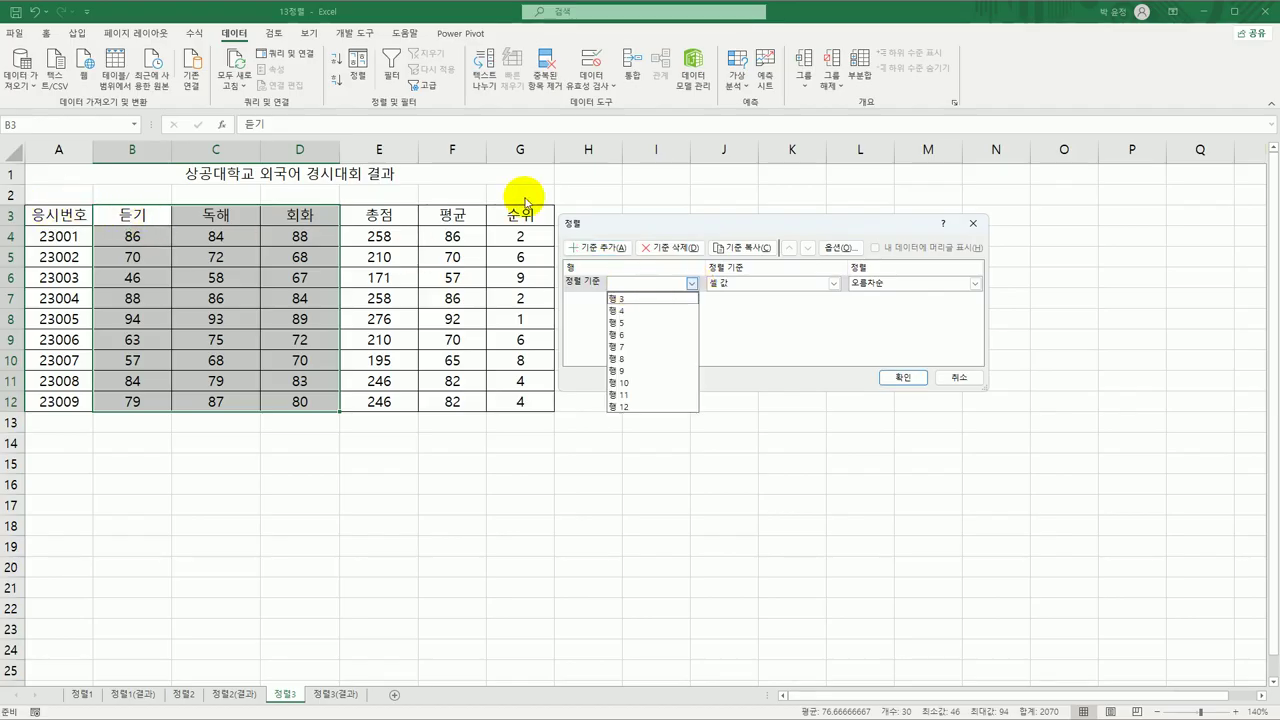
left_click(660, 299)
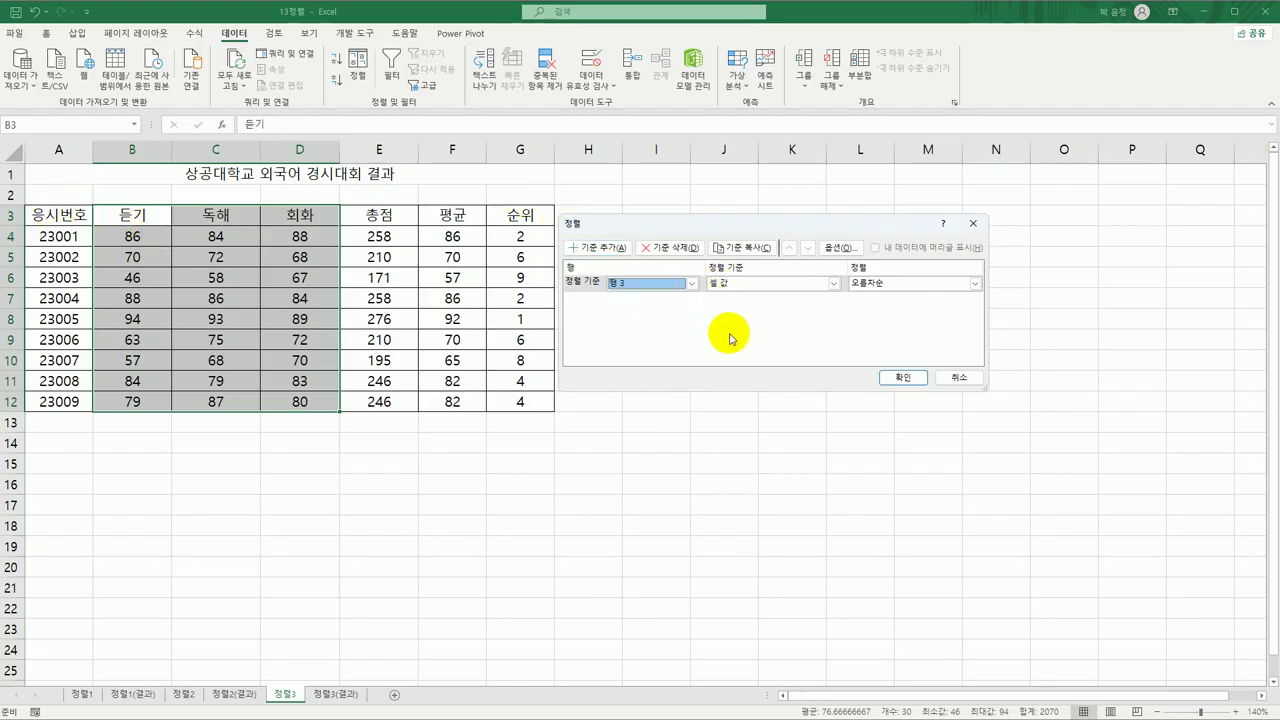
Step: Define a new custom list with the entries 회화, 듣기, 독해 for the row 3 sort order
left_click(866, 284)
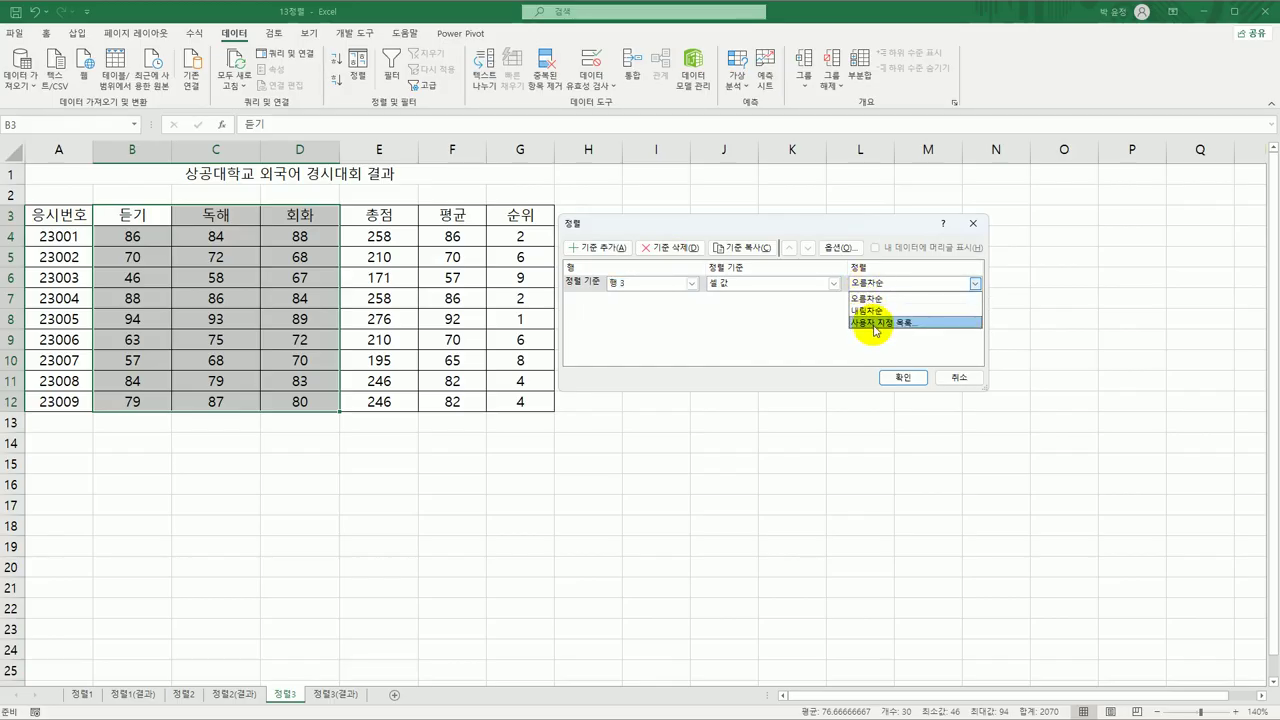
left_click(874, 323)
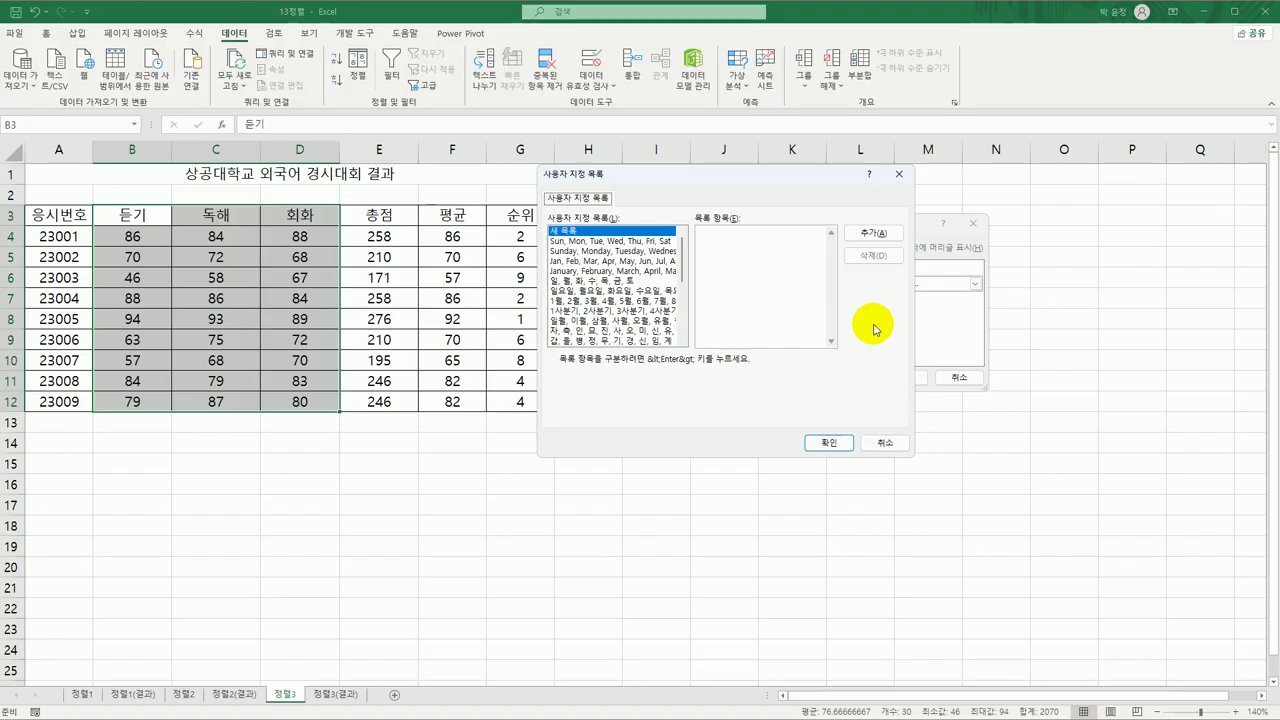
left_click(777, 303)
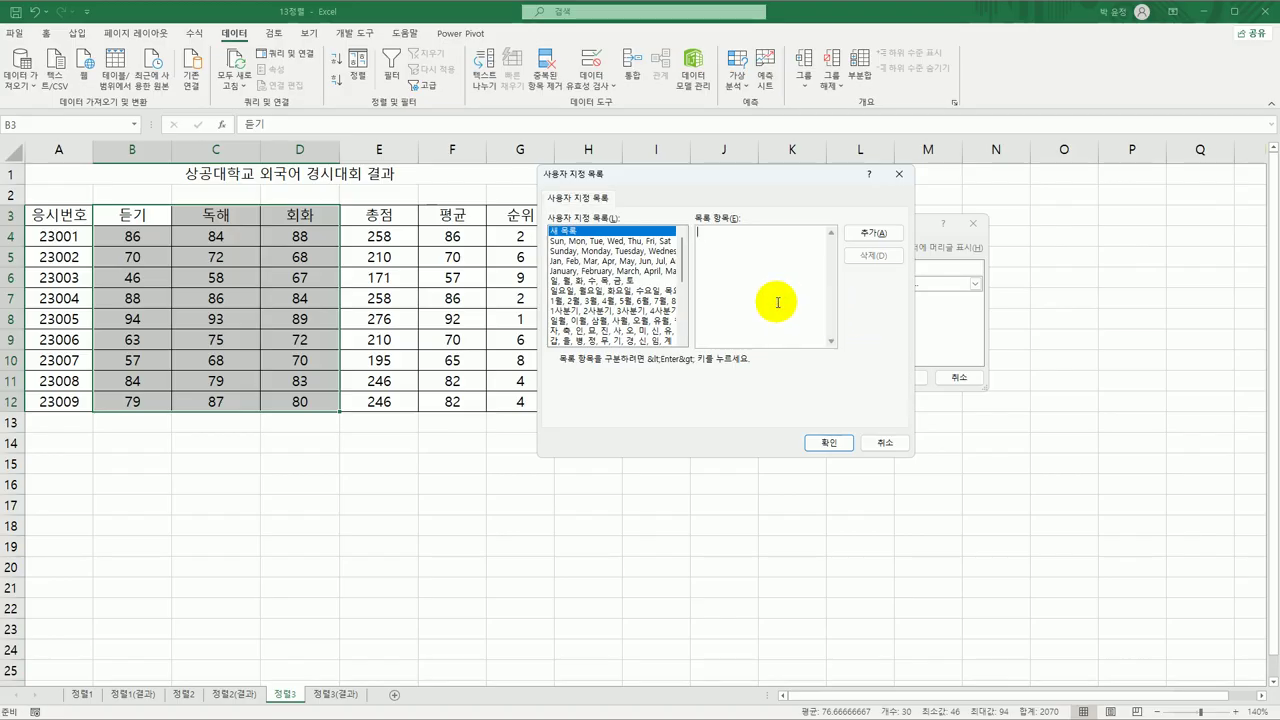
type("회화 듣기 ")
type("독해")
left_click(862, 233)
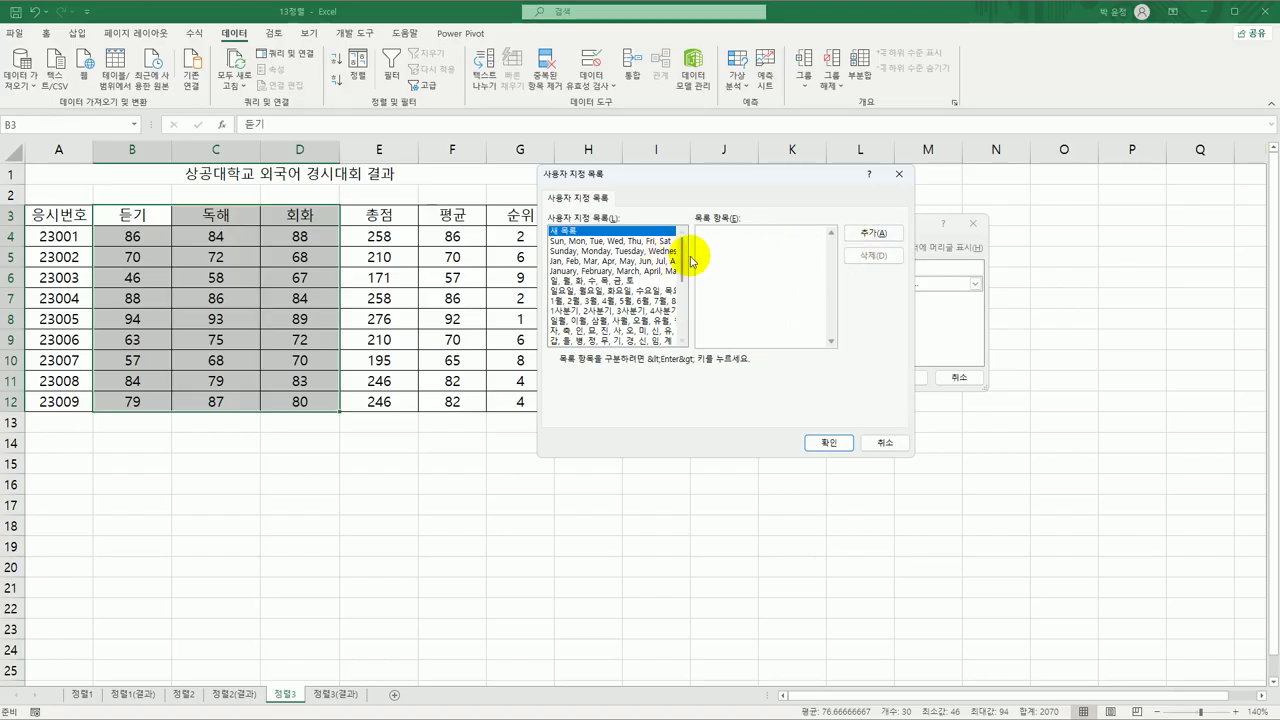
Step: Choose the custom list 회화, 듣기, 독해 as the order of the 행 3 key and apply the sort
left_click_drag(690, 261, 668, 323)
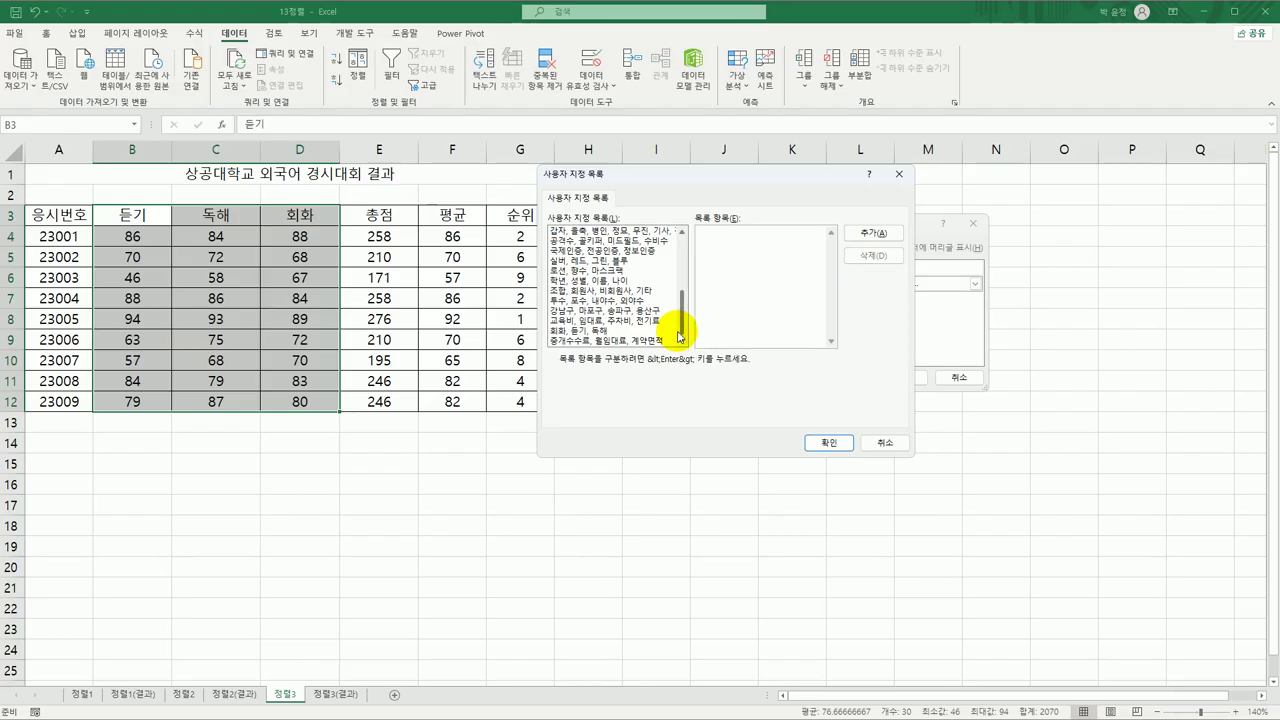
left_click(613, 331)
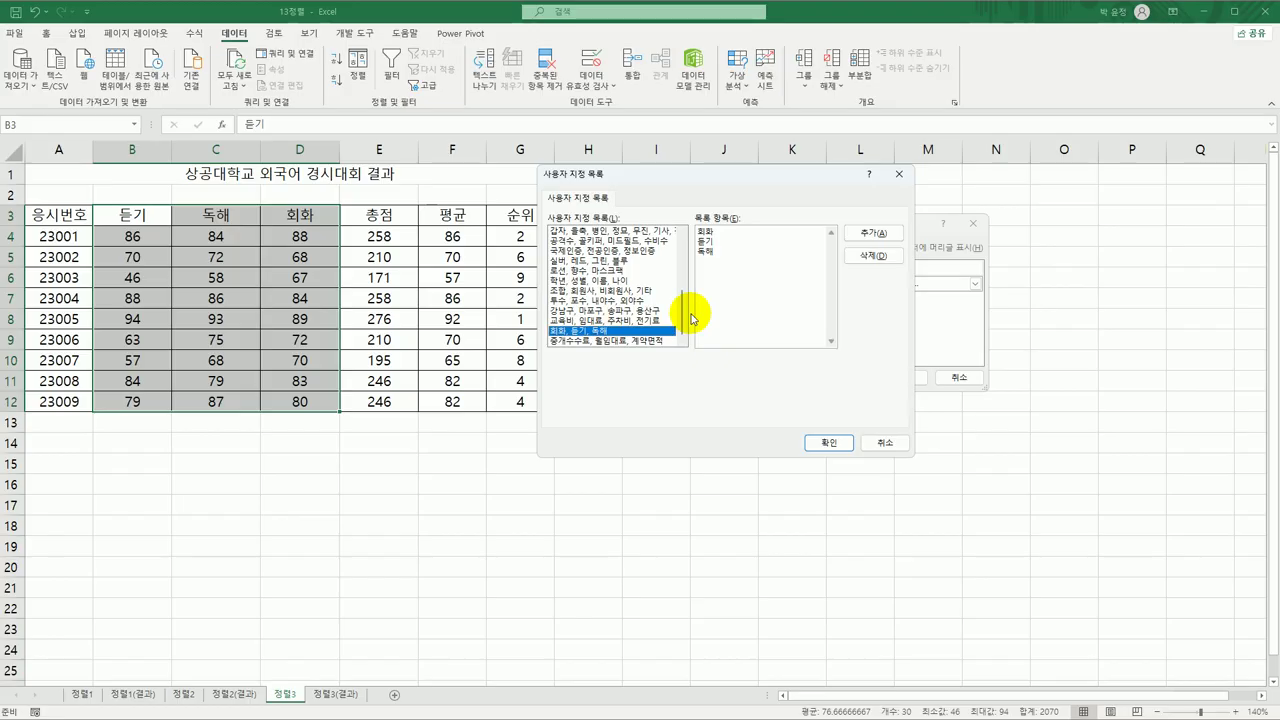
left_click(829, 442)
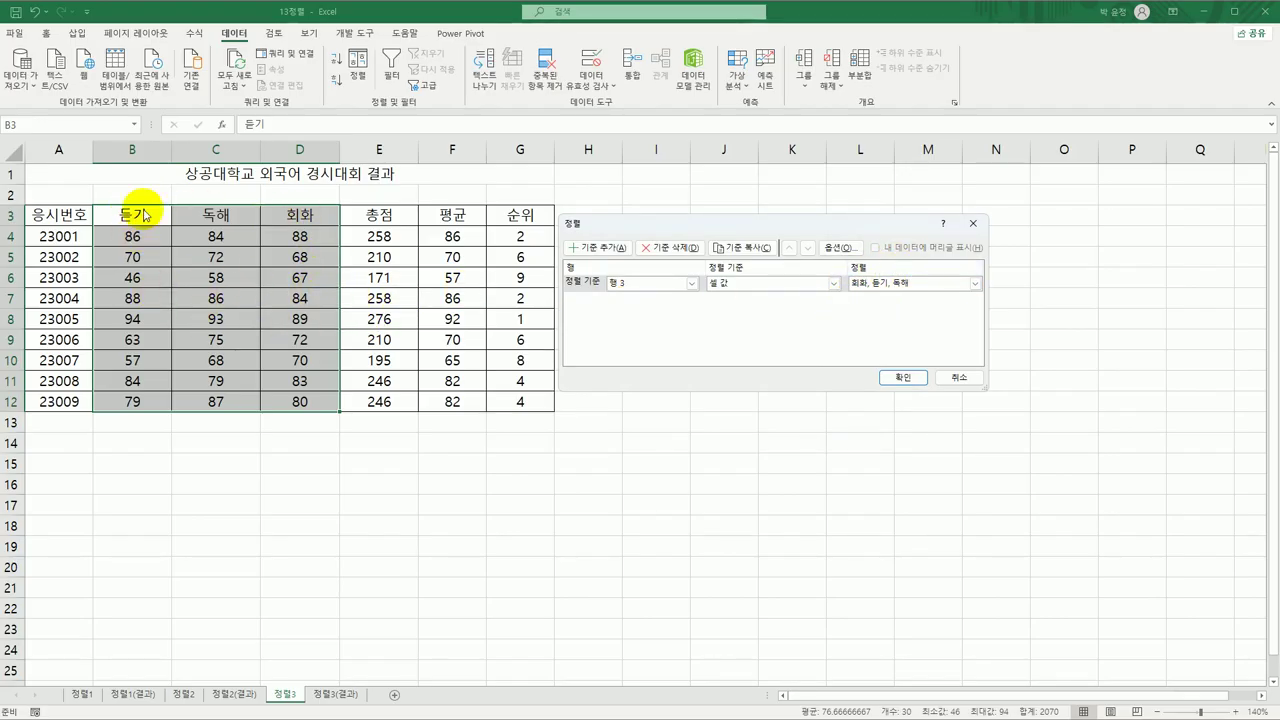
left_click(903, 378)
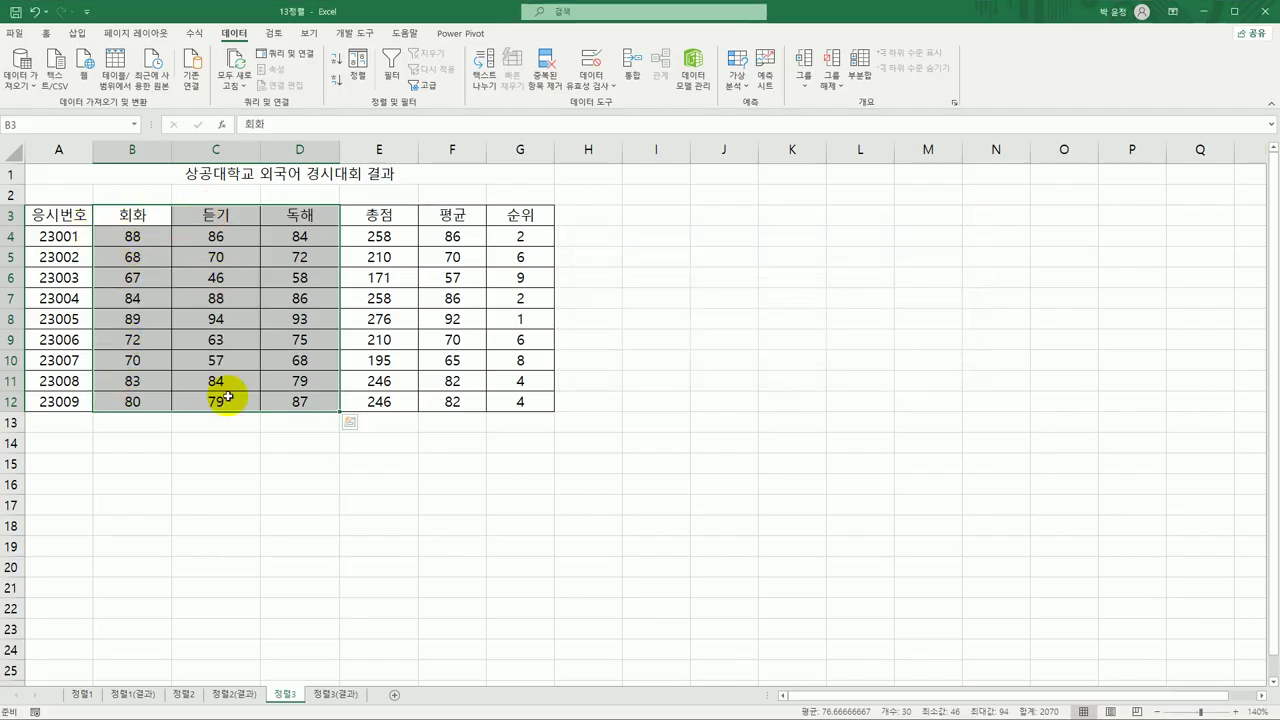
Step: Compare the reordered columns on the 정렬3 sheet with the 정렬3(결과) sheet
left_click(700, 416)
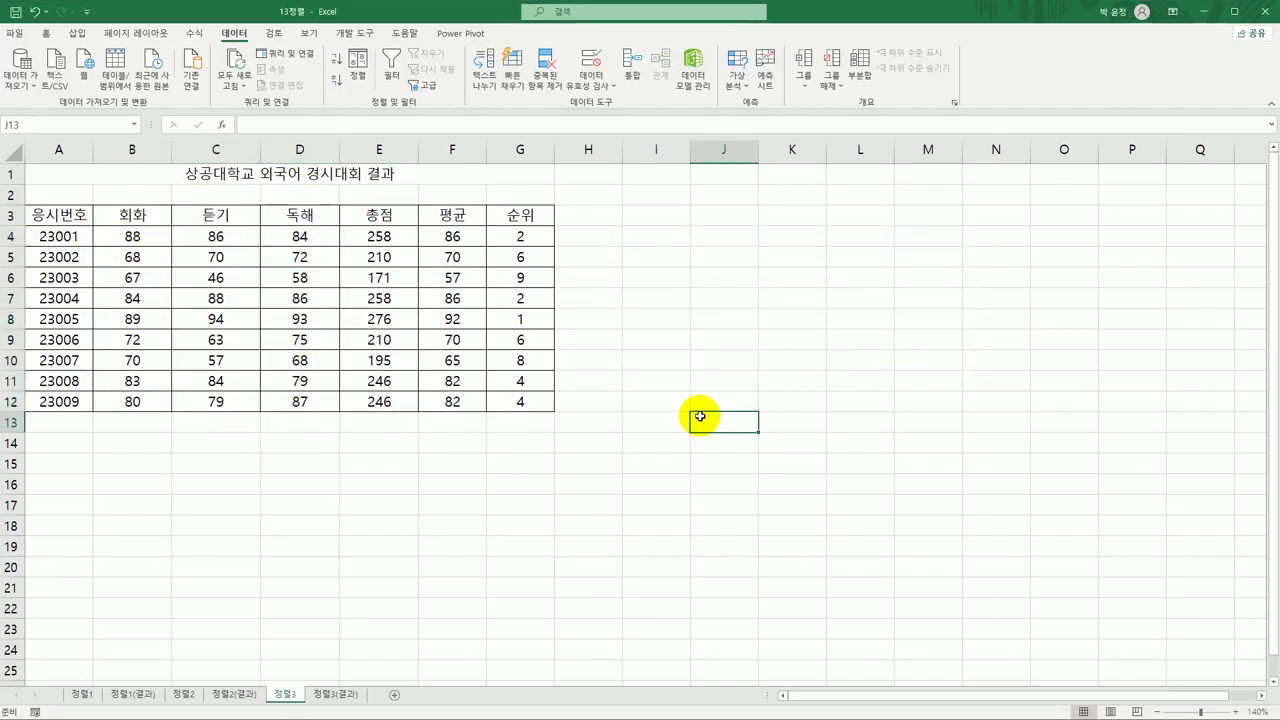
left_click(352, 694)
left_click(274, 697)
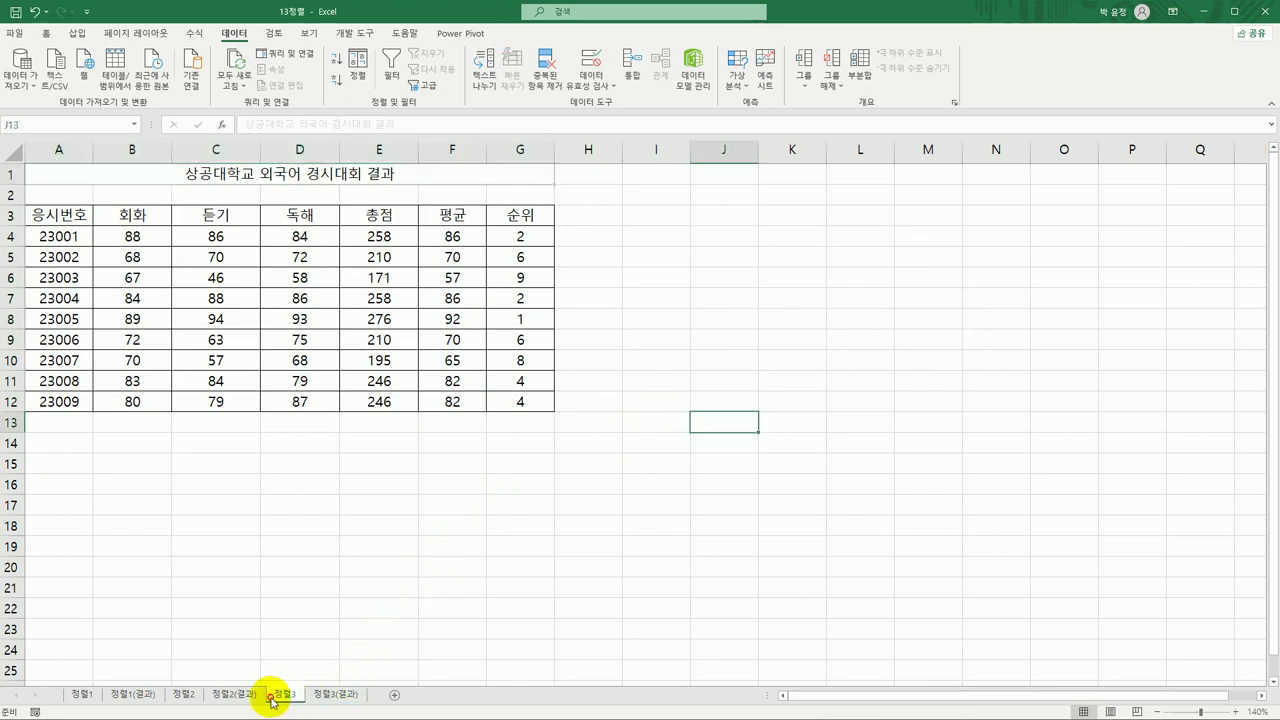
left_click(329, 701)
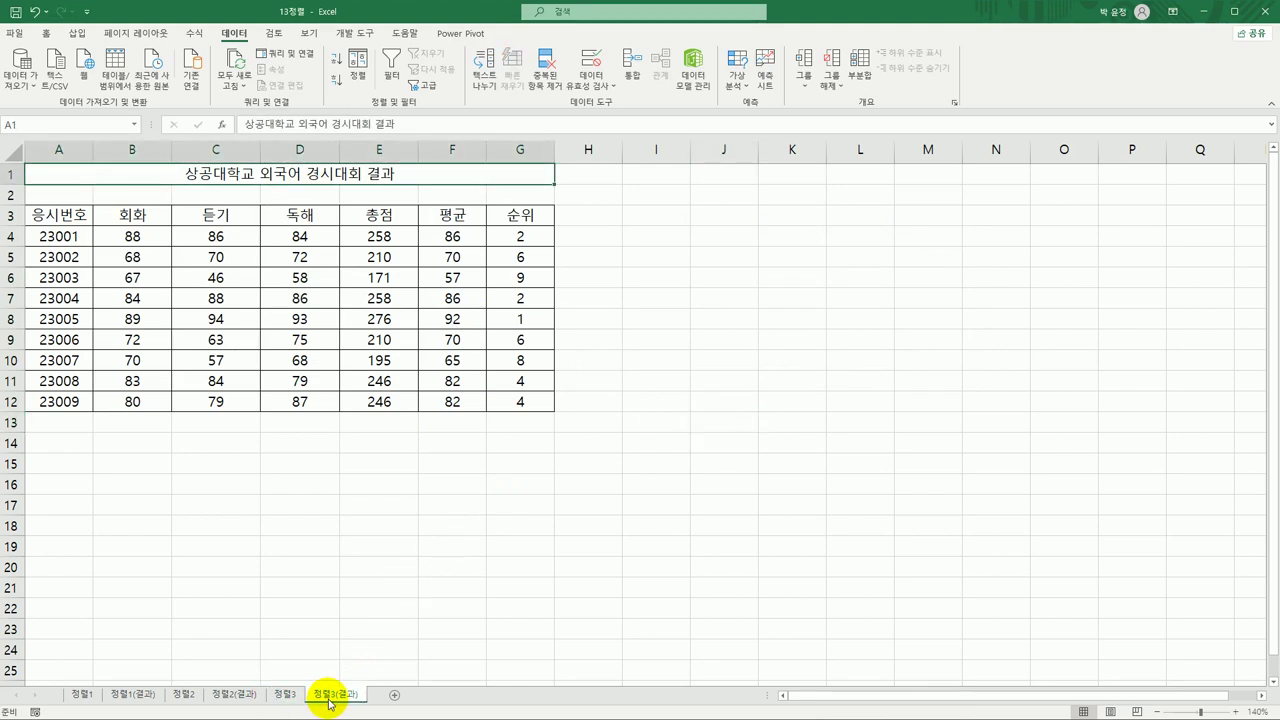